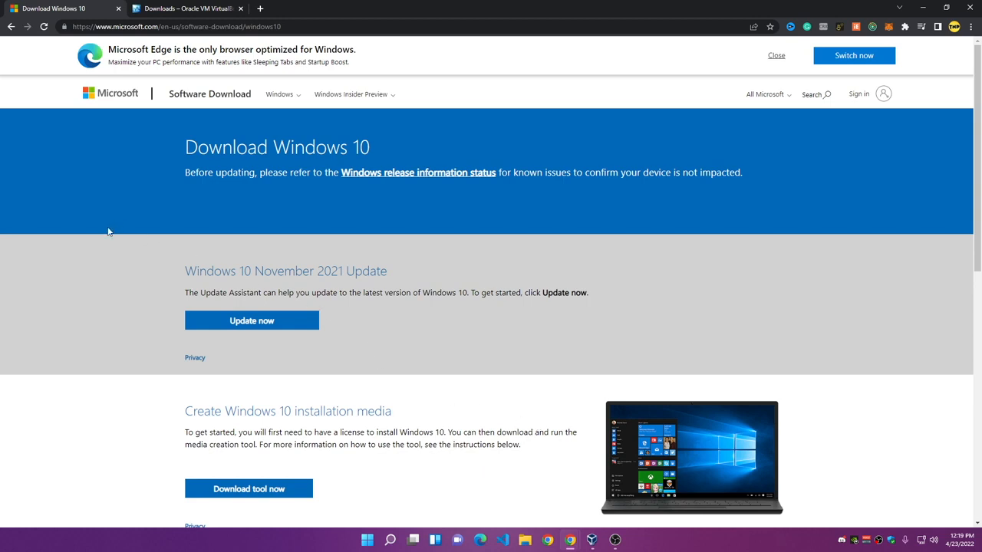
Look over the Windows 10 download page, then go to the VirtualBox 6.1.34 Downloads tab.
left_click_drag(273, 148, 395, 154)
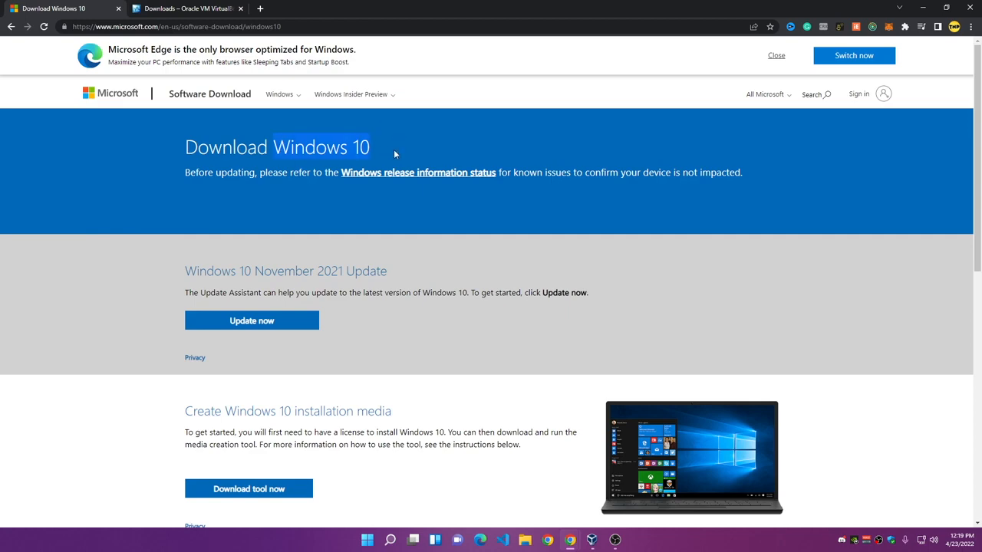
left_click(307, 287)
scroll(356, 256, "down", 5)
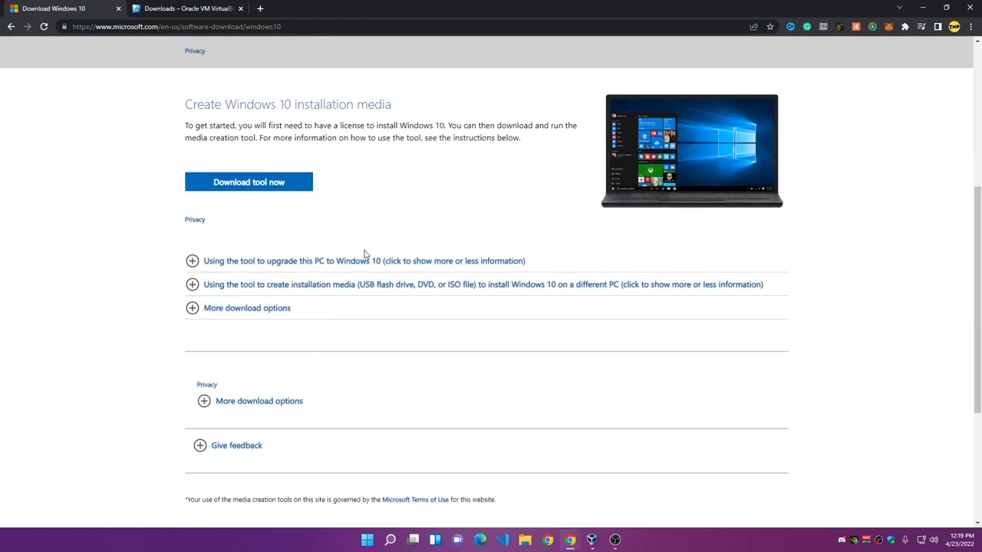
scroll(305, 261, "up", 2)
scroll(300, 271, "up", 3)
key("ctrl+Tab")
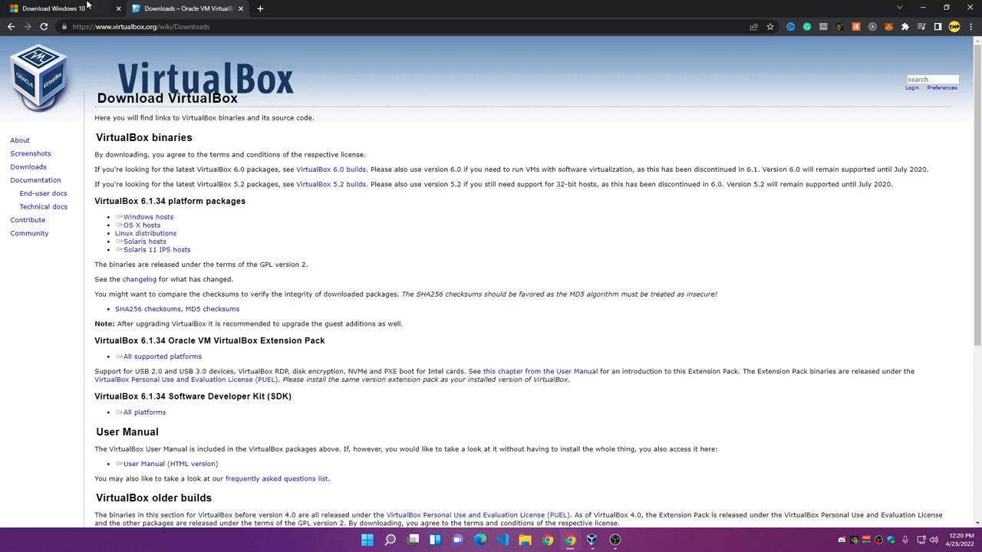
Review the Windows hosts and OS X hosts package links for VirtualBox 6.1.34.
key("ctrl+Tab")
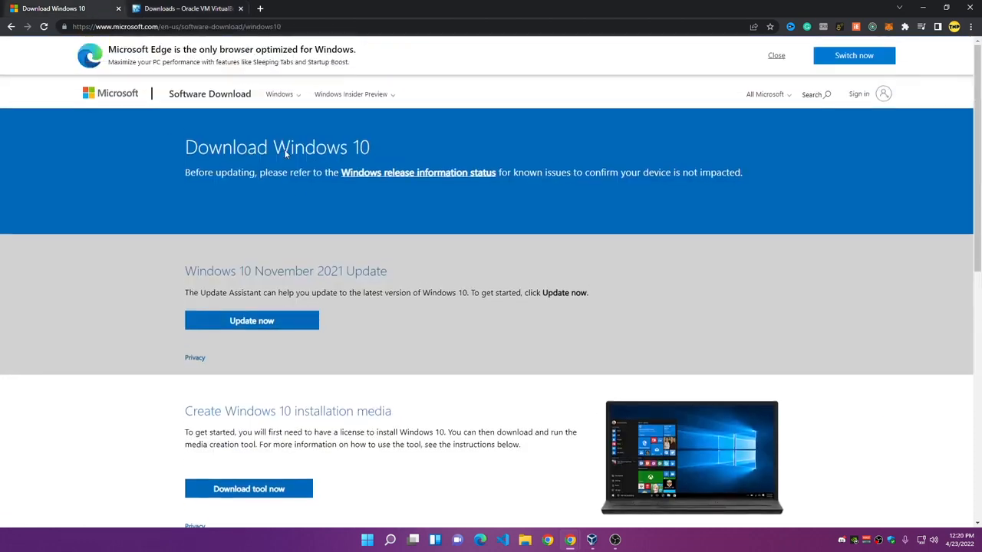
left_click(190, 7)
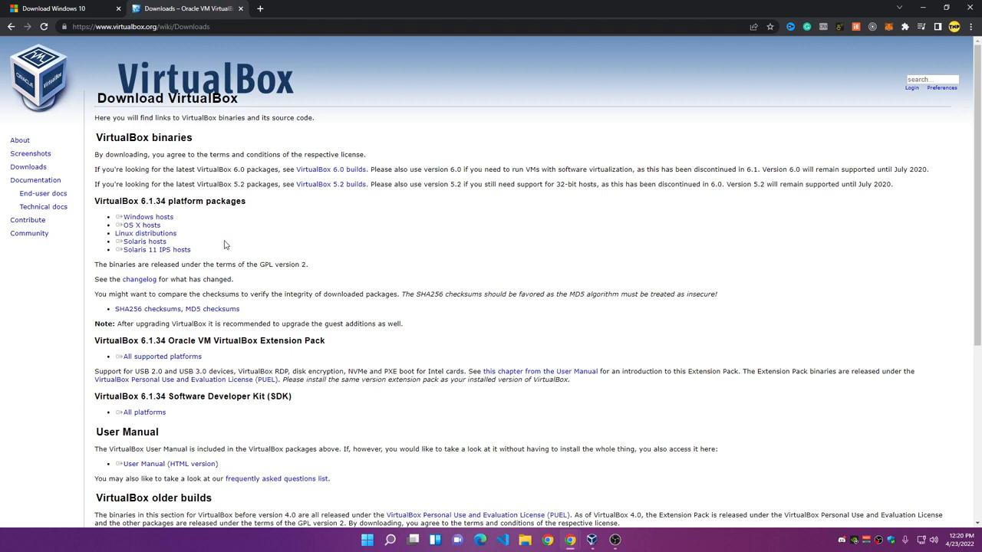
left_click(366, 542)
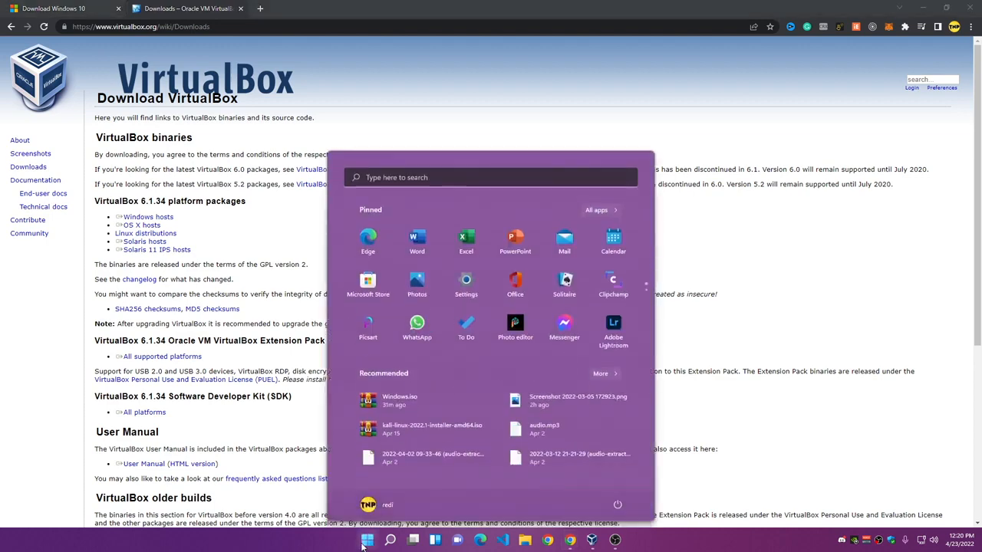
left_click(365, 542)
triple_click(157, 233)
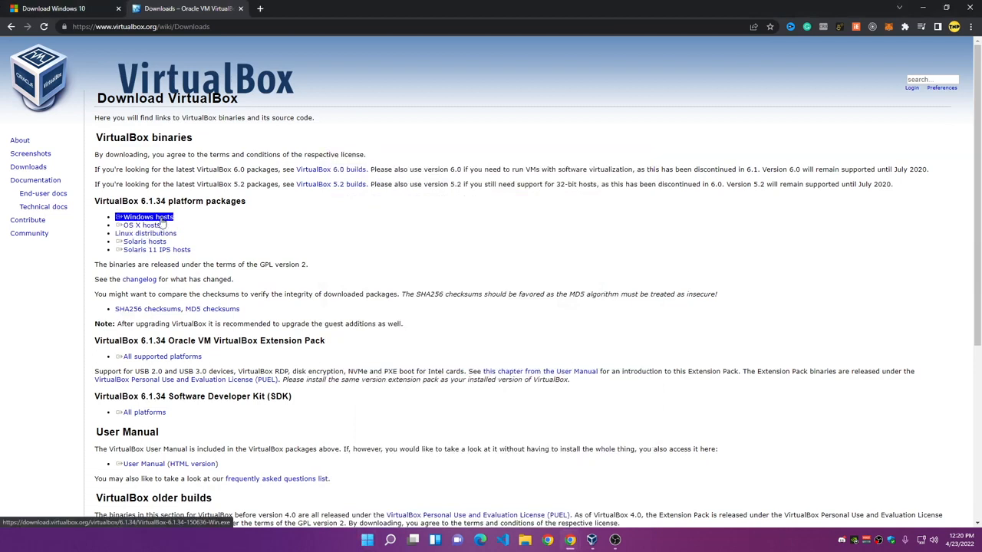
left_click(223, 229)
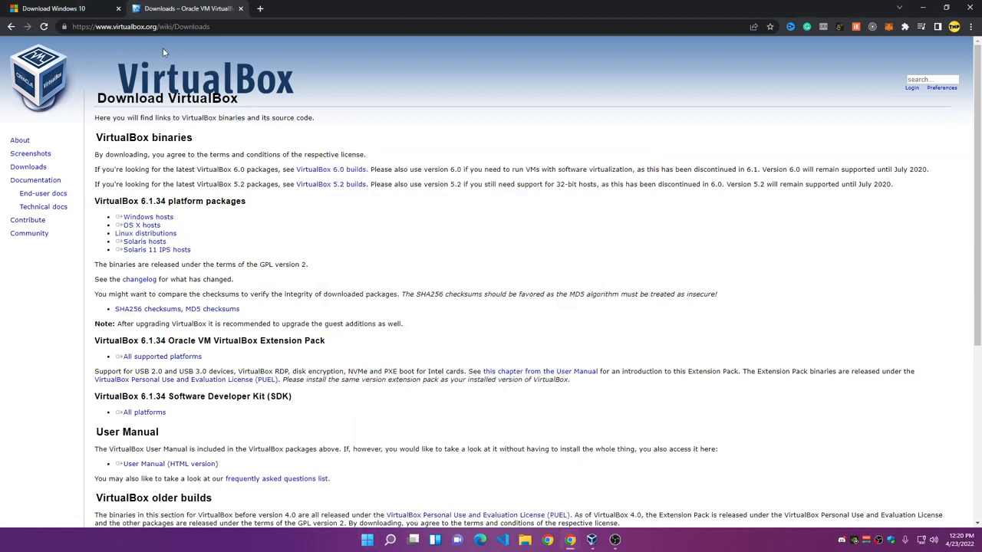
left_click(66, 32)
triple_click(145, 218)
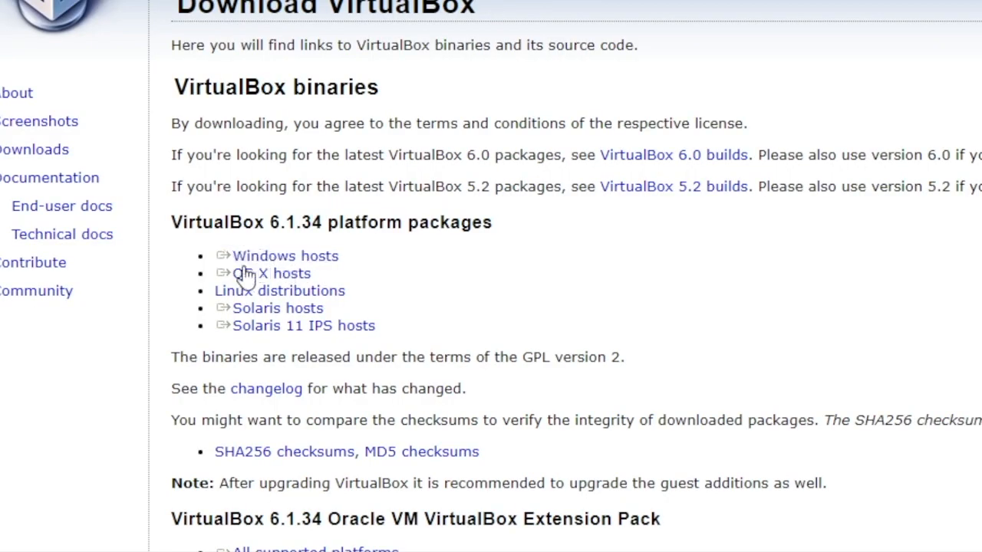
triple_click(265, 274)
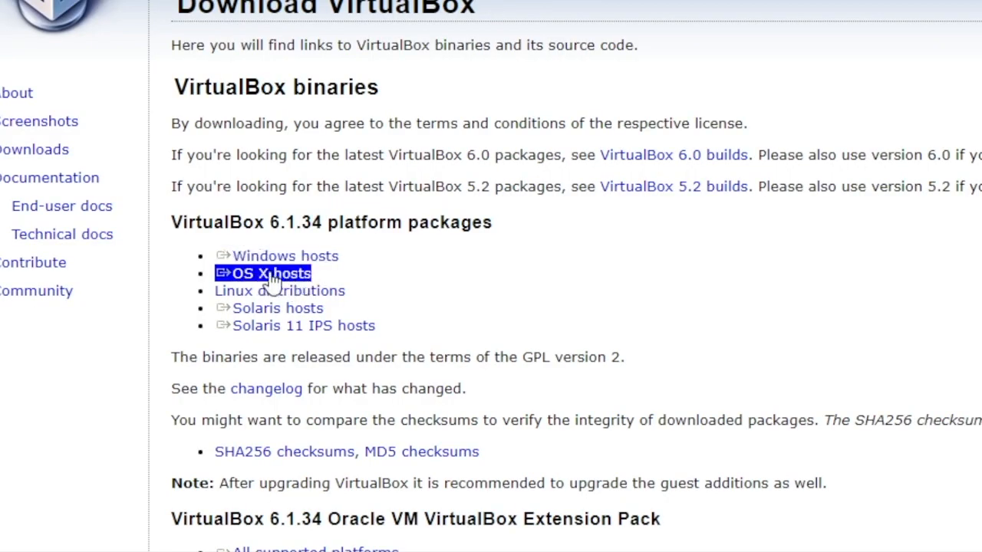
left_click(416, 316)
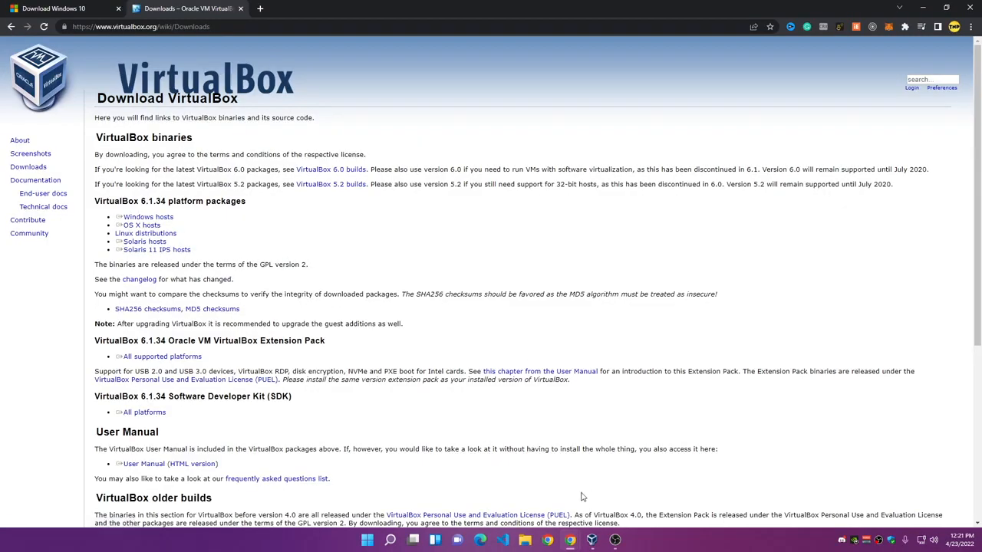
Bring up the VirtualBox Manager window, reposition it, then minimize it again.
left_click(592, 540)
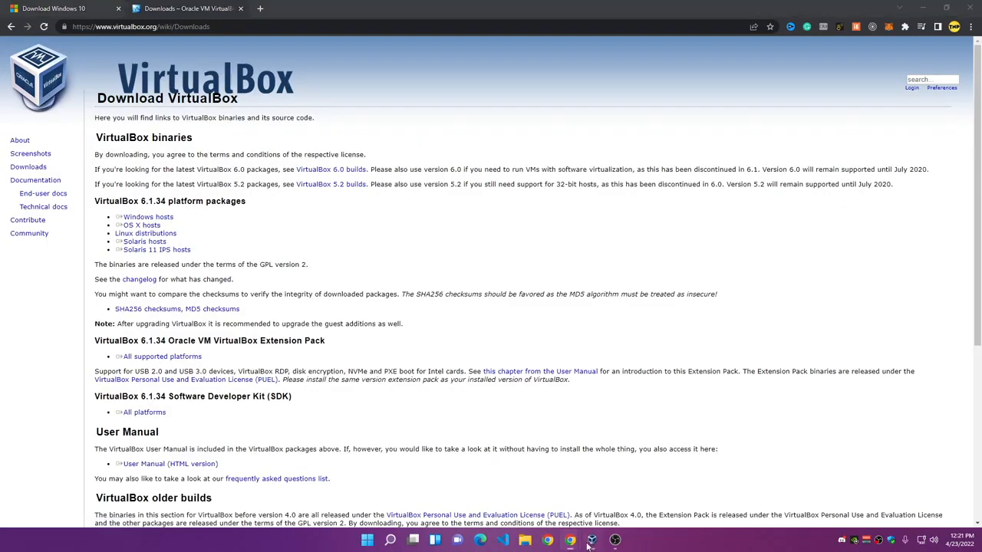
left_click_drag(521, 114, 410, 105)
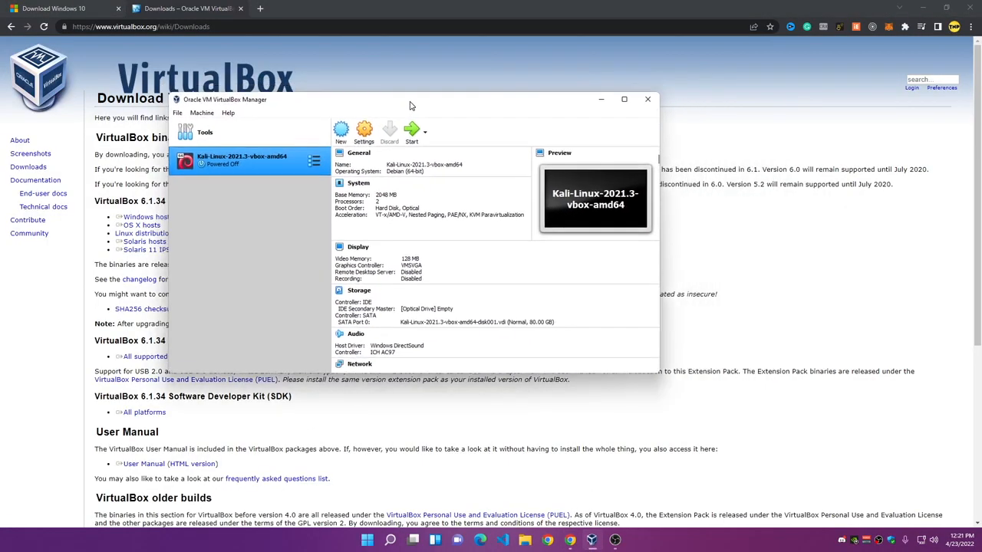
left_click(599, 100)
Download MediaCreationTool.exe from the Download Windows 10 page and run it.
left_click(66, 8)
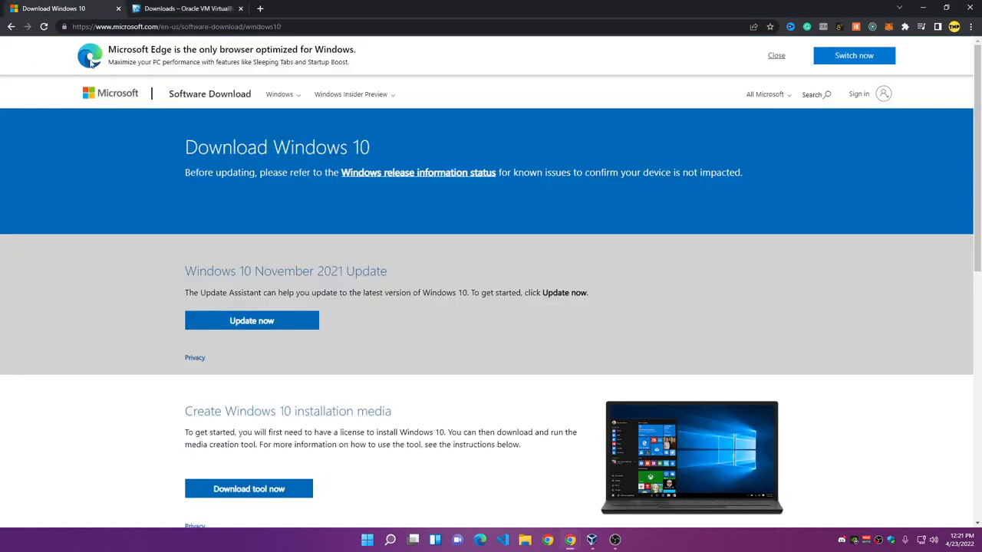
scroll(366, 262, "down", 3)
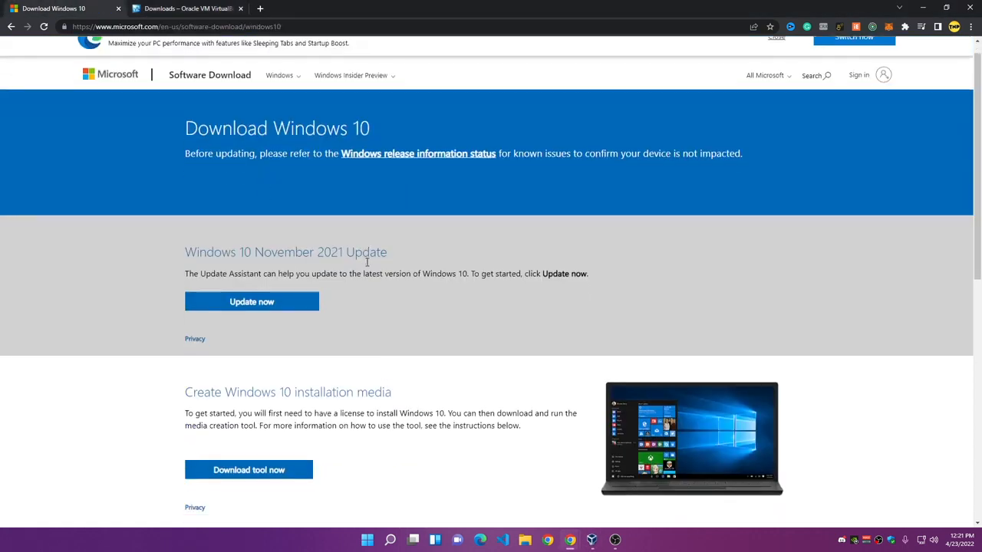
scroll(366, 263, "up", 3)
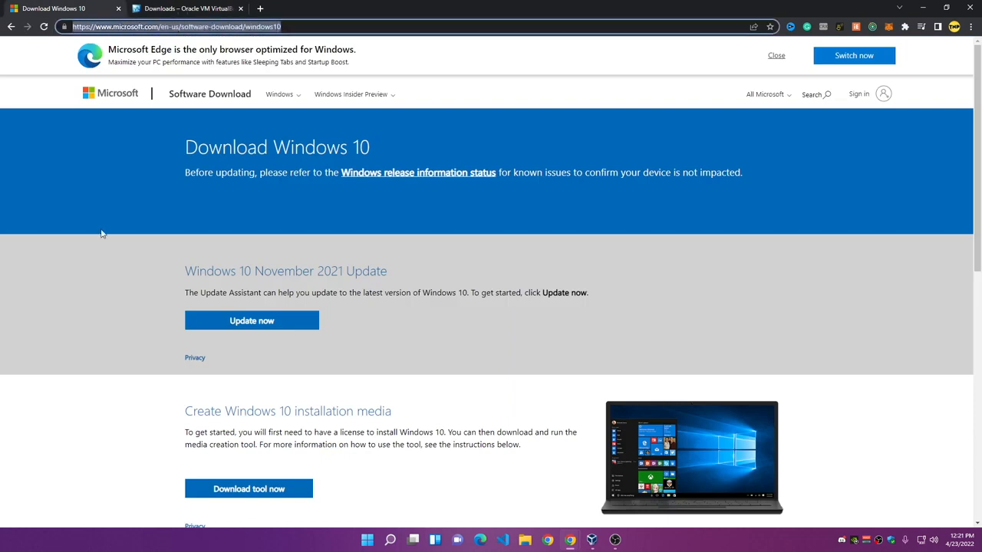
scroll(430, 329, "down", 3)
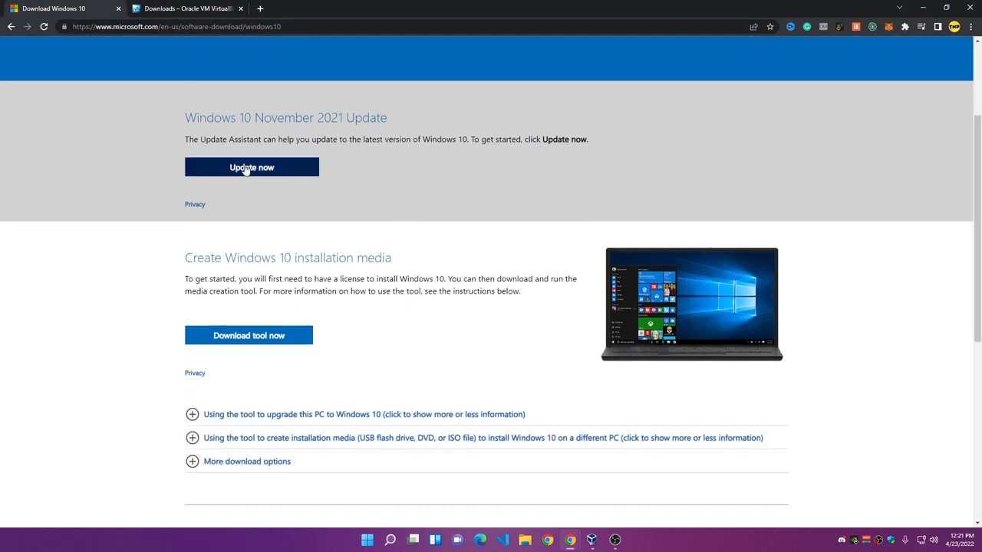
left_click(252, 342)
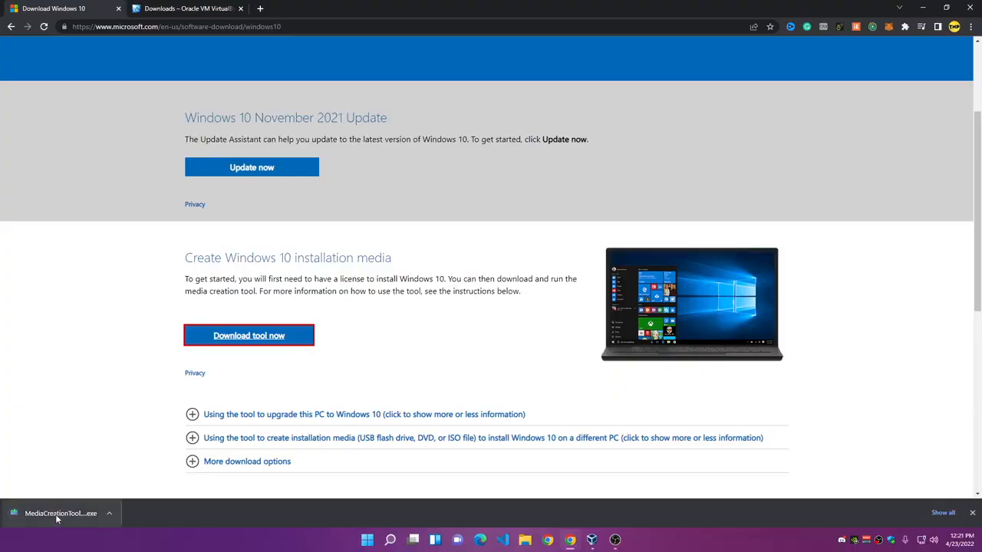
left_click(55, 514)
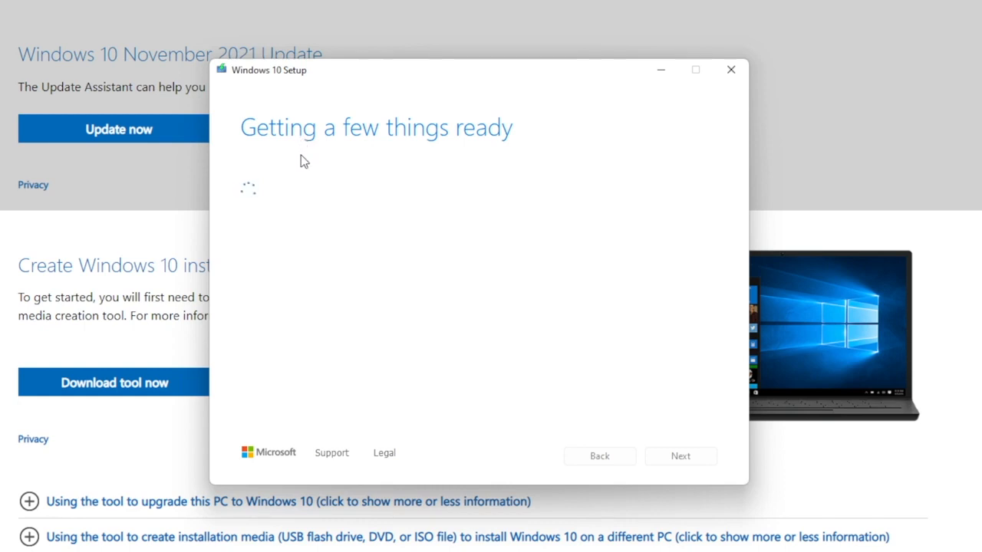
Accept the license, choose installation media for another PC, and pick ISO file as the media.
scroll(611, 423, "down", 3)
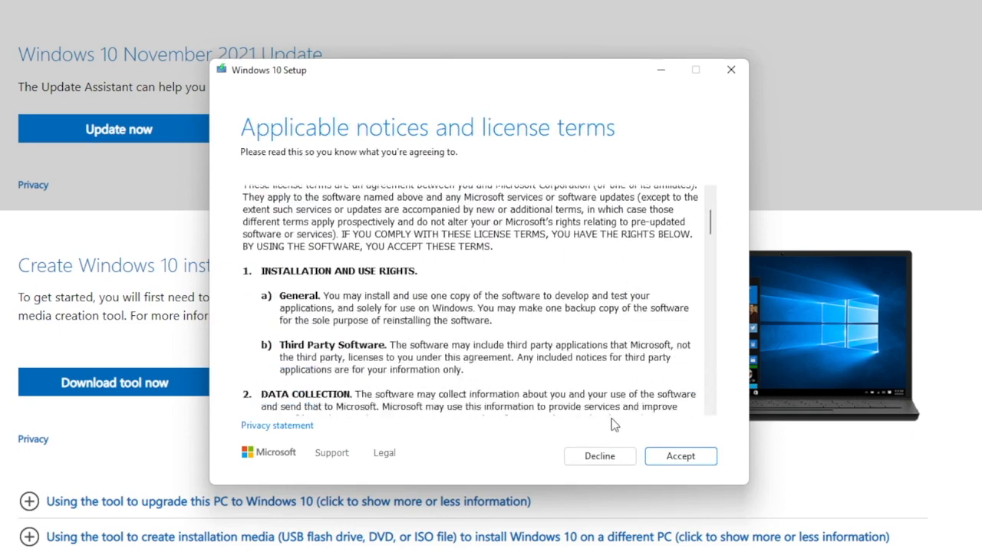
left_click(680, 517)
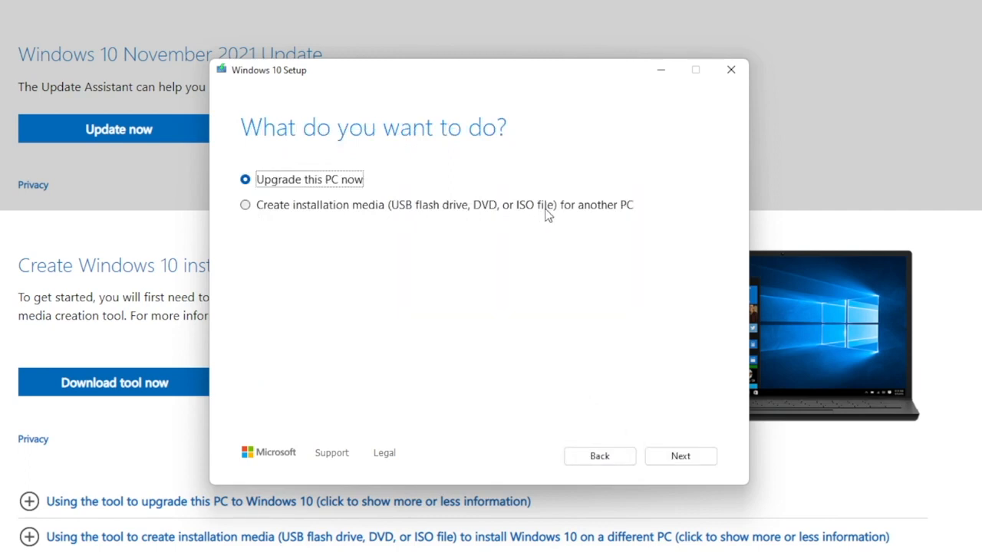
left_click(246, 206)
left_click(676, 457)
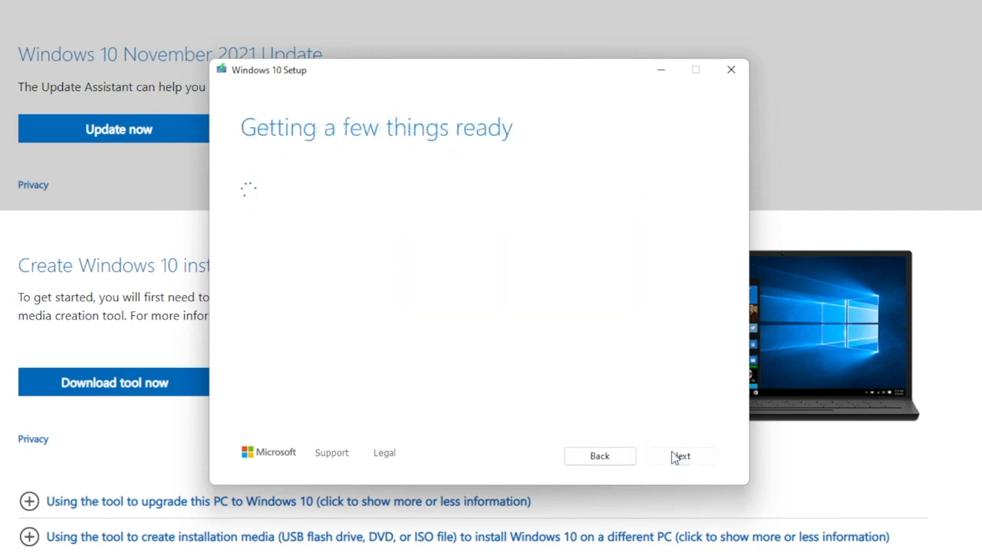
left_click(667, 458)
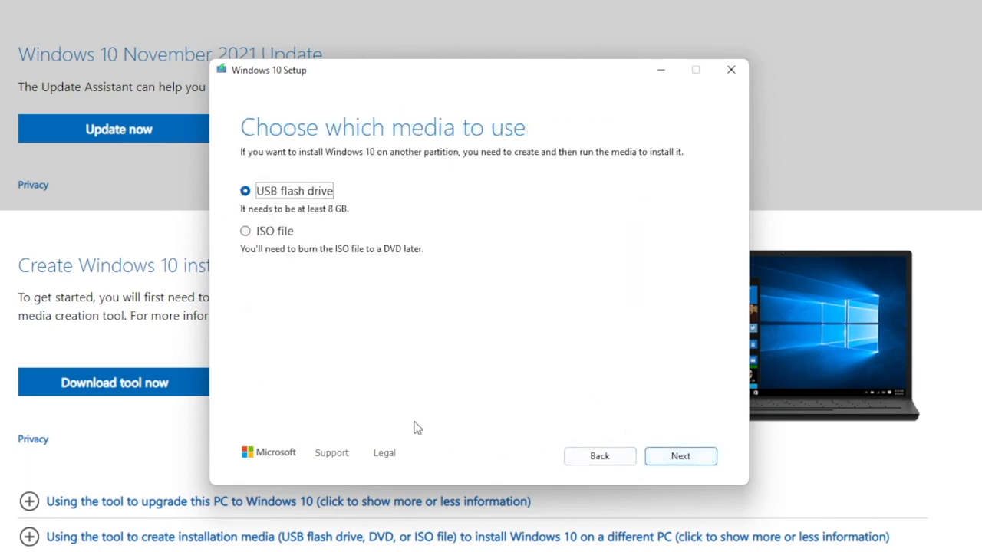
left_click(245, 231)
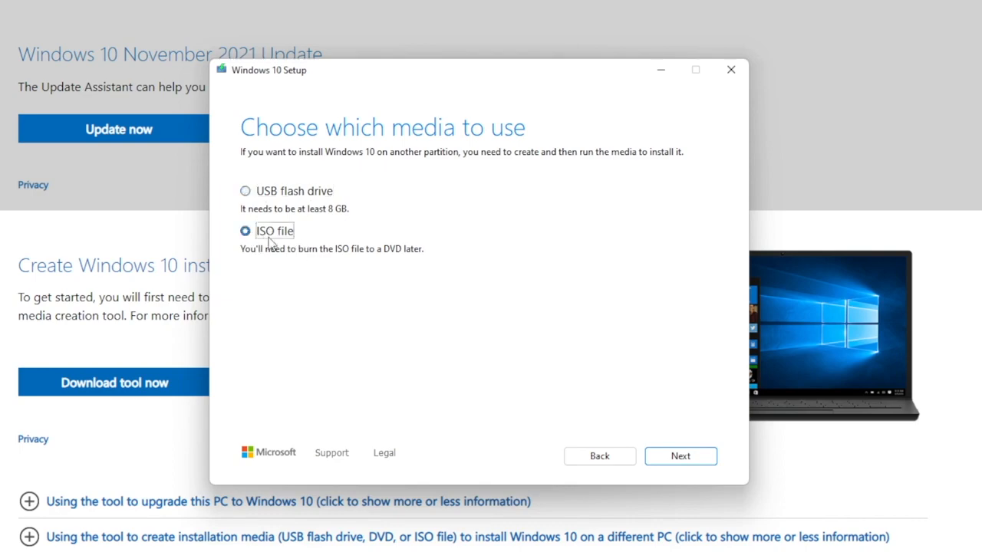
left_click(685, 456)
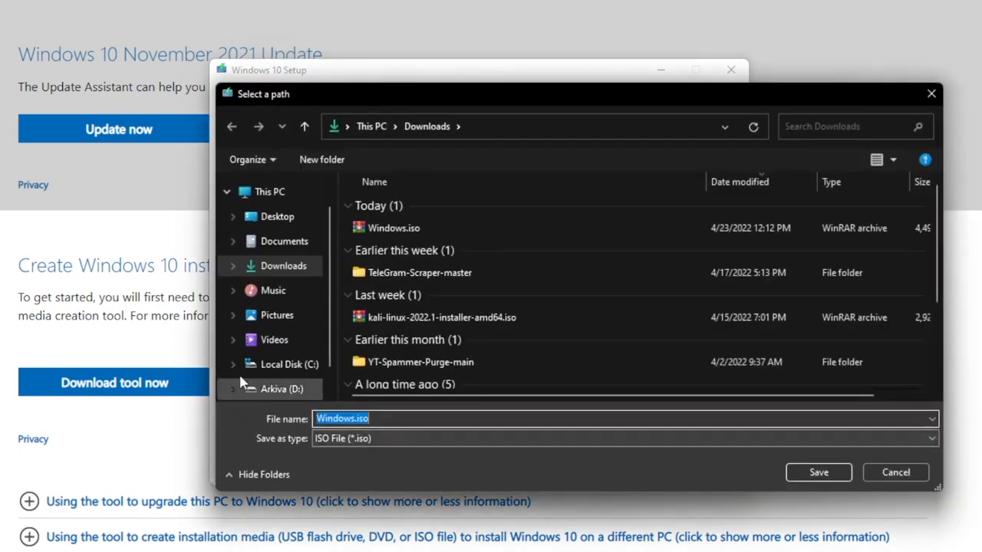
Dismiss the Windows.iso save-location dialog without saving the ISO.
scroll(460, 345, "down", 2)
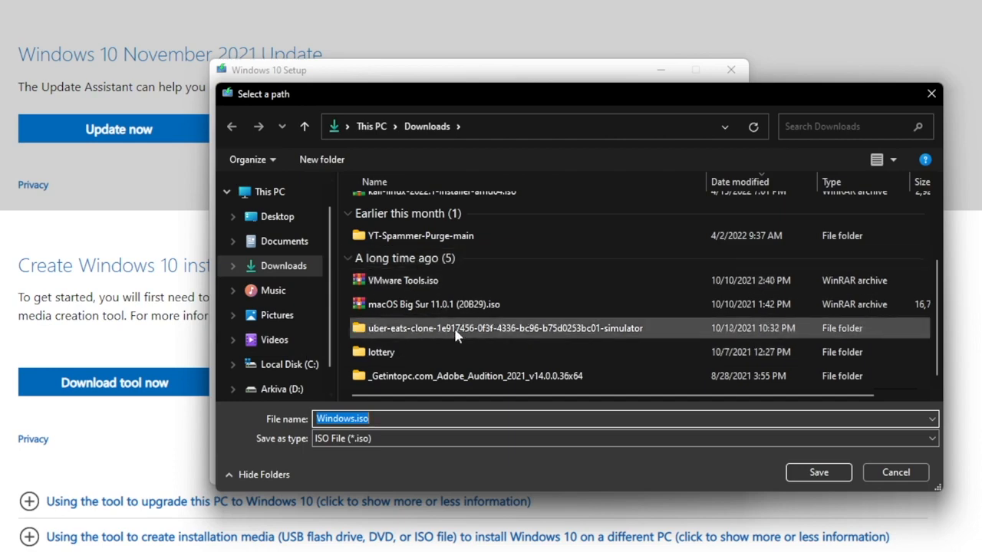
scroll(422, 334, "up", 3)
left_click(285, 266)
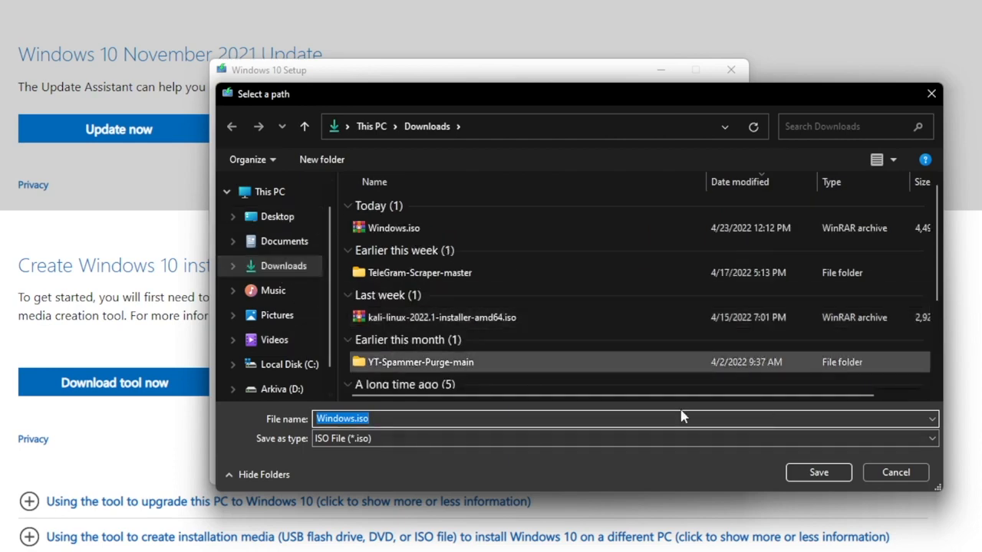
left_click(887, 474)
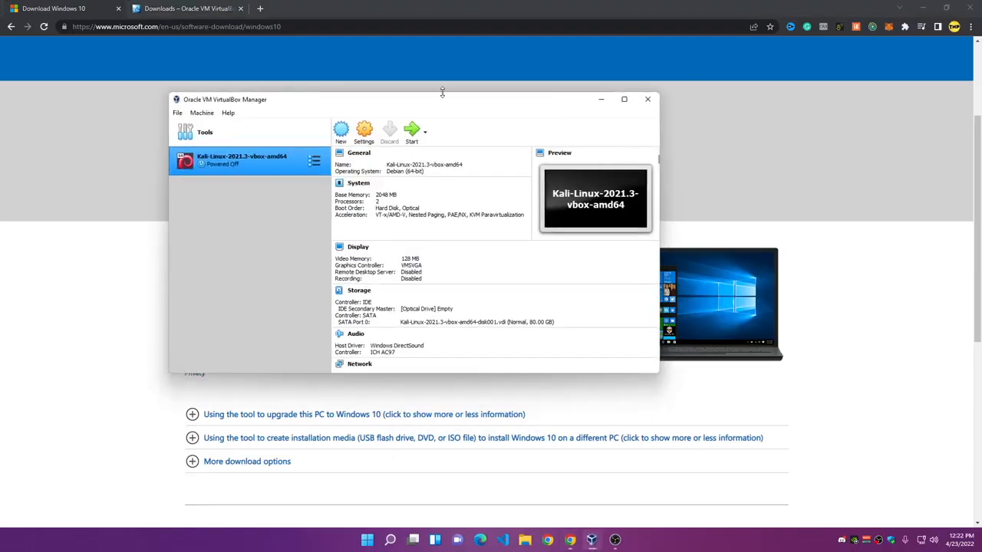
Minimize Chrome and begin a new virtual machine in VirtualBox Manager.
left_click_drag(437, 101, 505, 89)
left_click(923, 8)
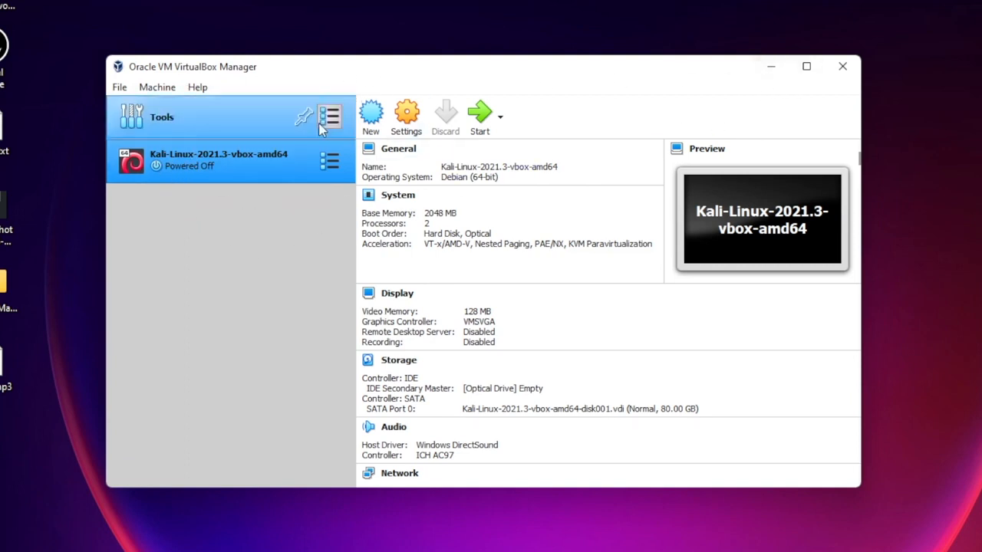
left_click(372, 118)
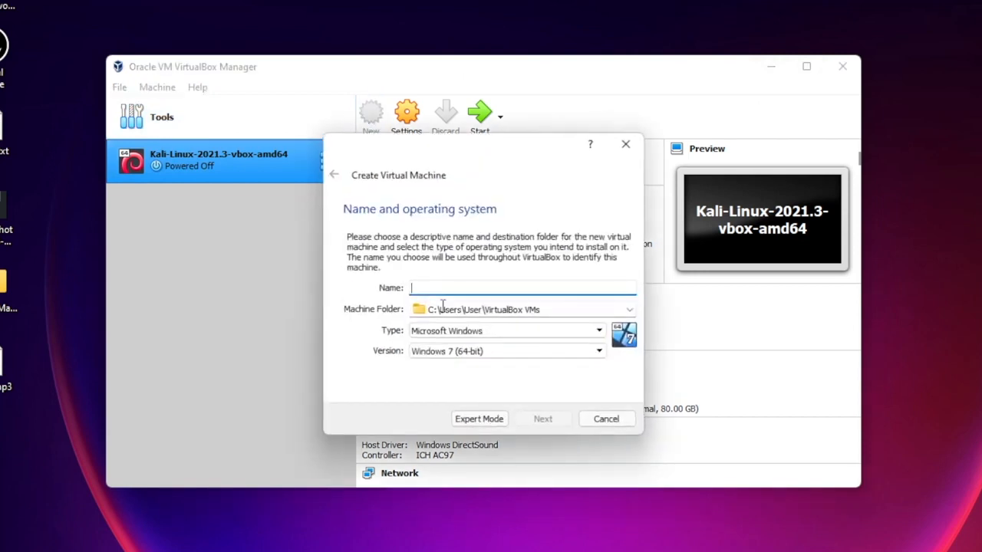
Name the VM 'windows' with type Microsoft Windows and version Windows 10 (64-bit).
type("windo")
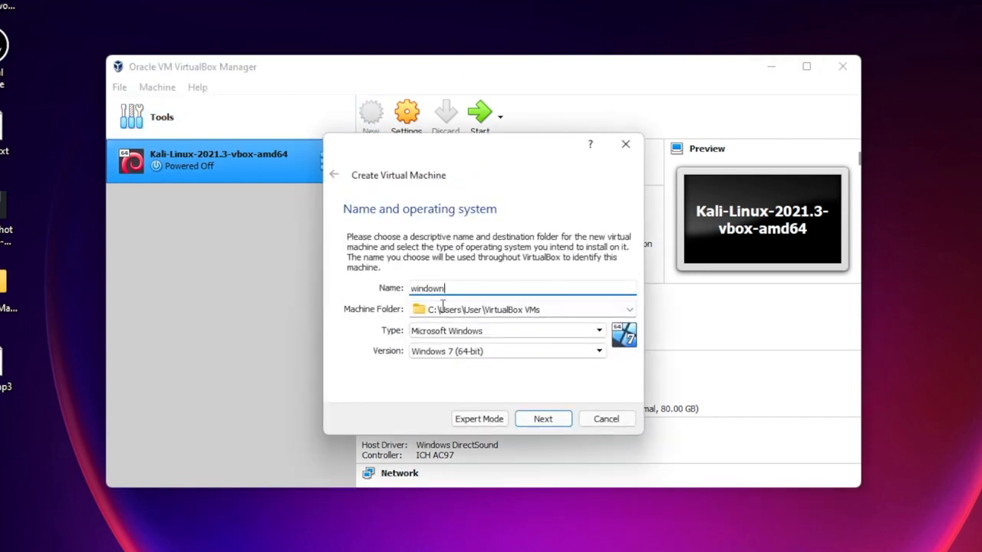
type("ws")
left_click(552, 310)
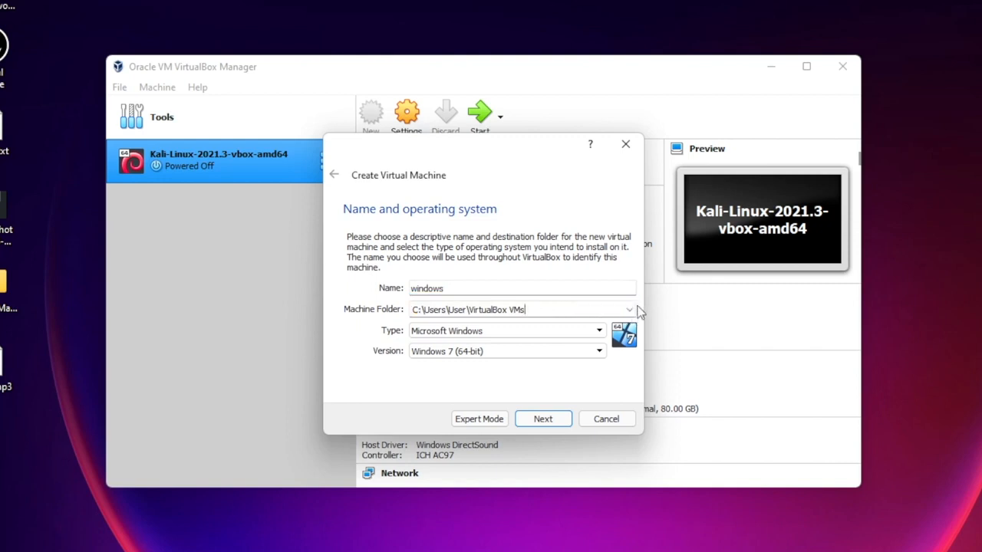
left_click(491, 333)
left_click(490, 333)
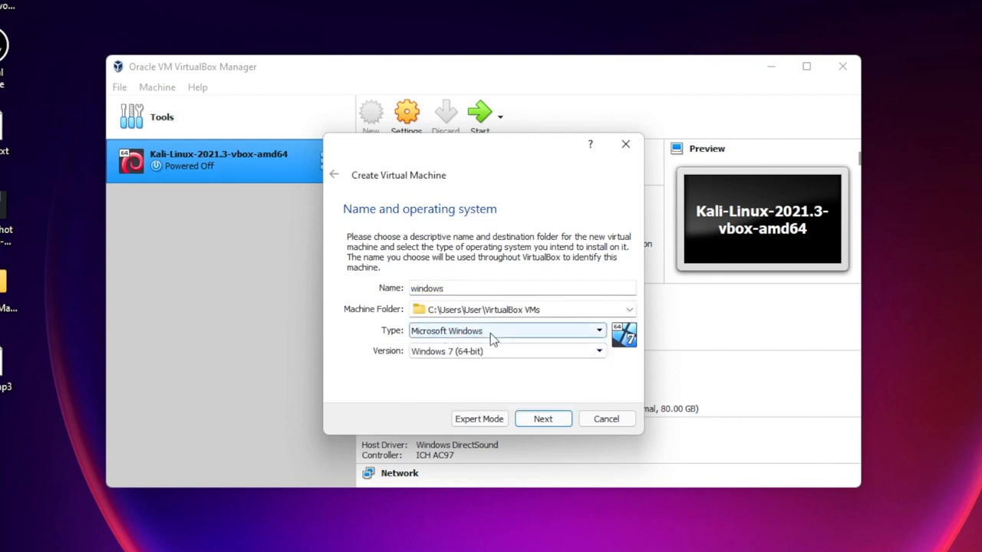
left_click(485, 352)
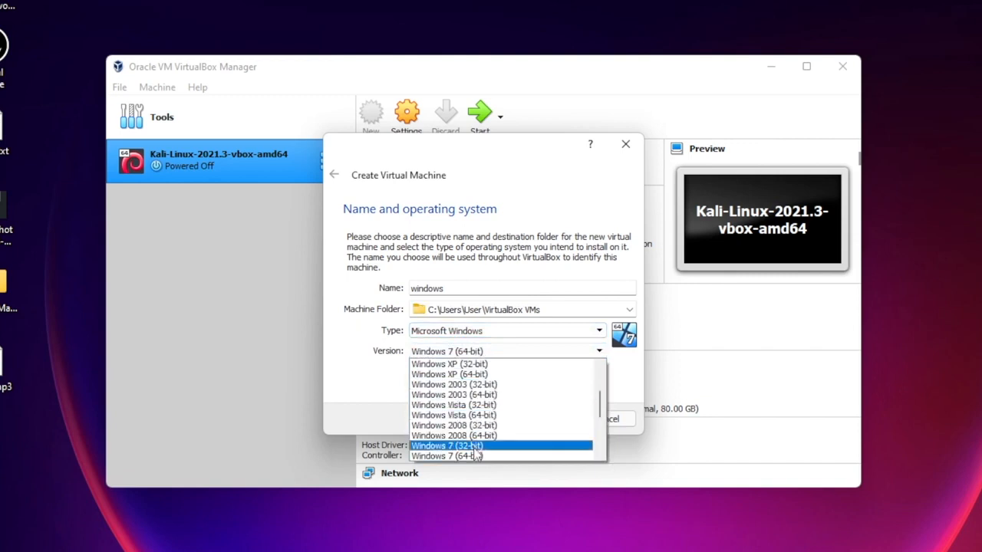
scroll(464, 458, "down", 4)
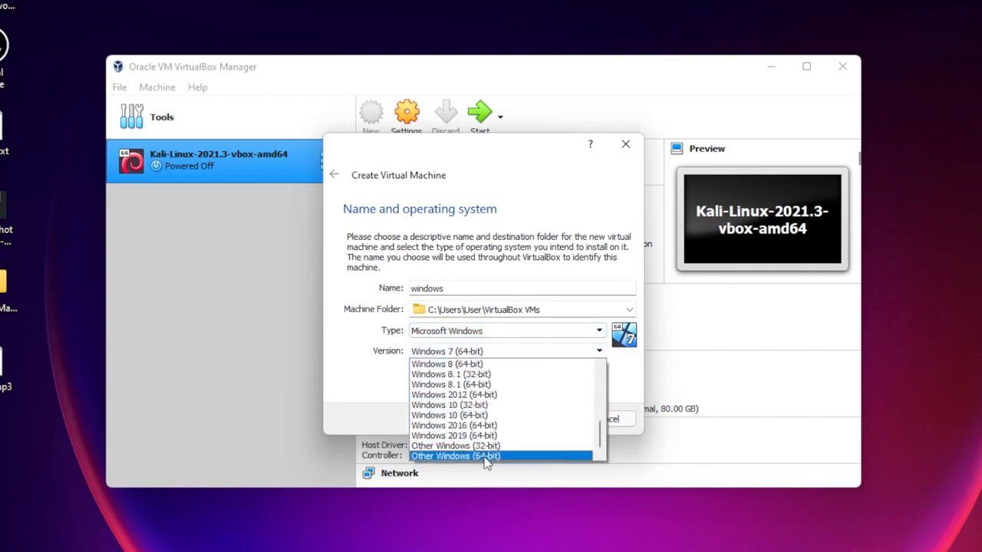
left_click(474, 417)
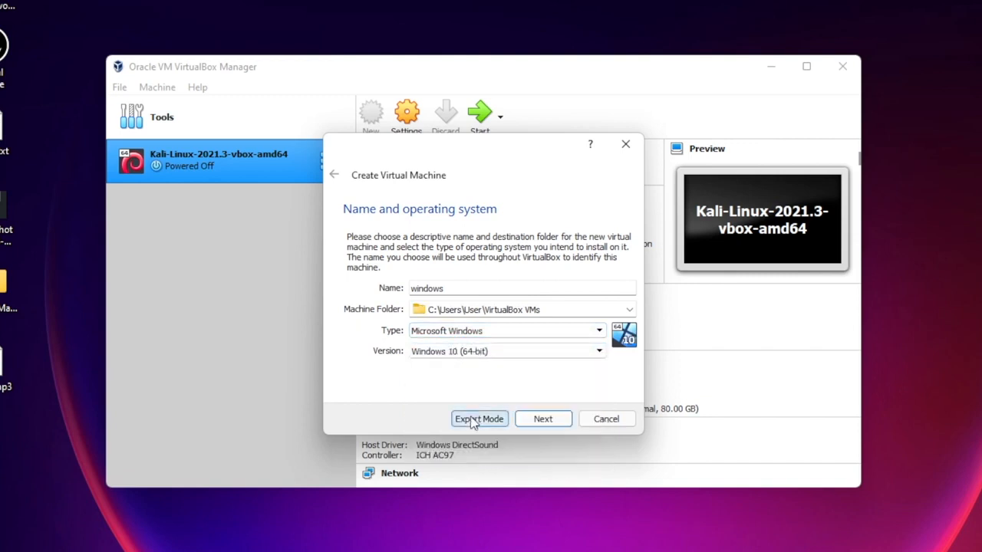
left_click(542, 419)
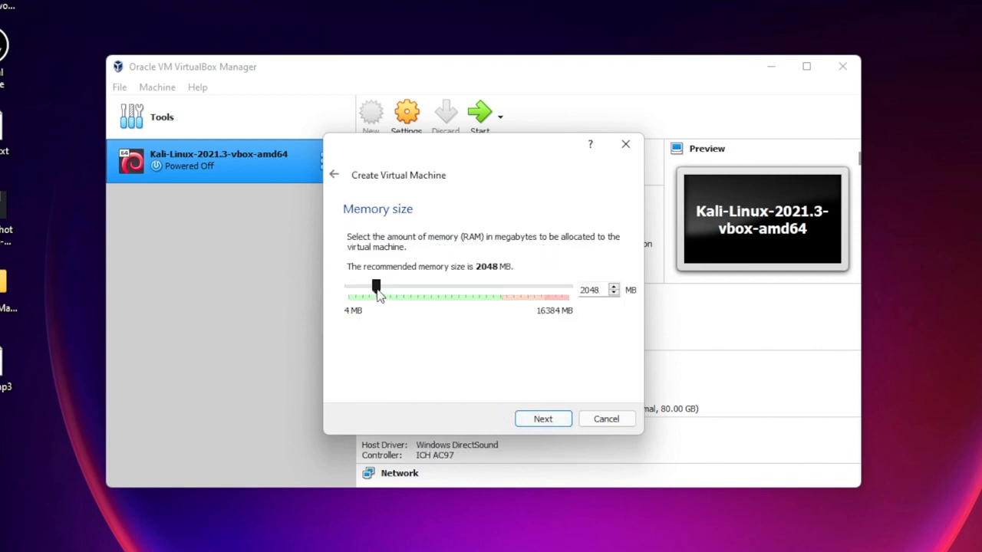
Set the VM's memory to about 10 GB (10008 MB).
left_click_drag(381, 295, 458, 305)
left_click_drag(458, 289, 487, 289)
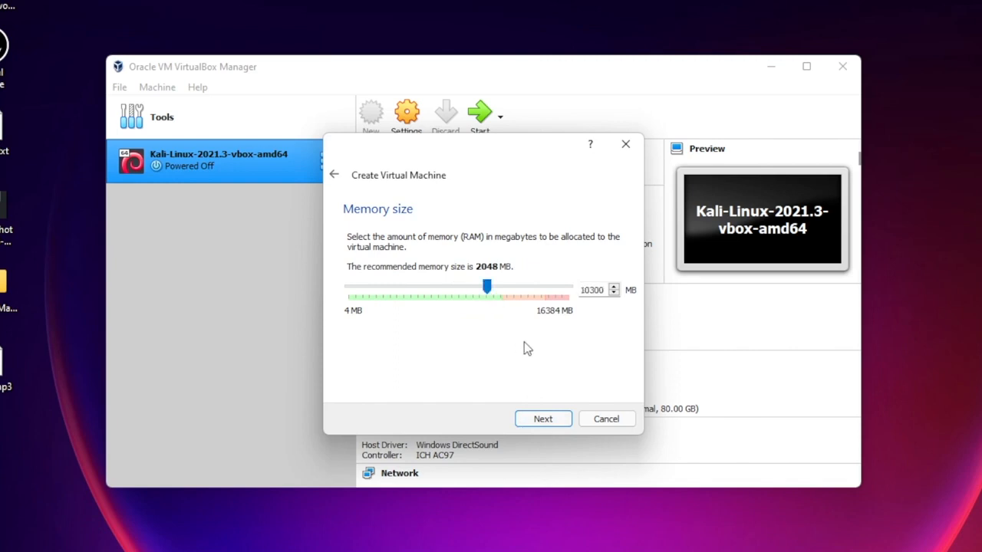
left_click(542, 420)
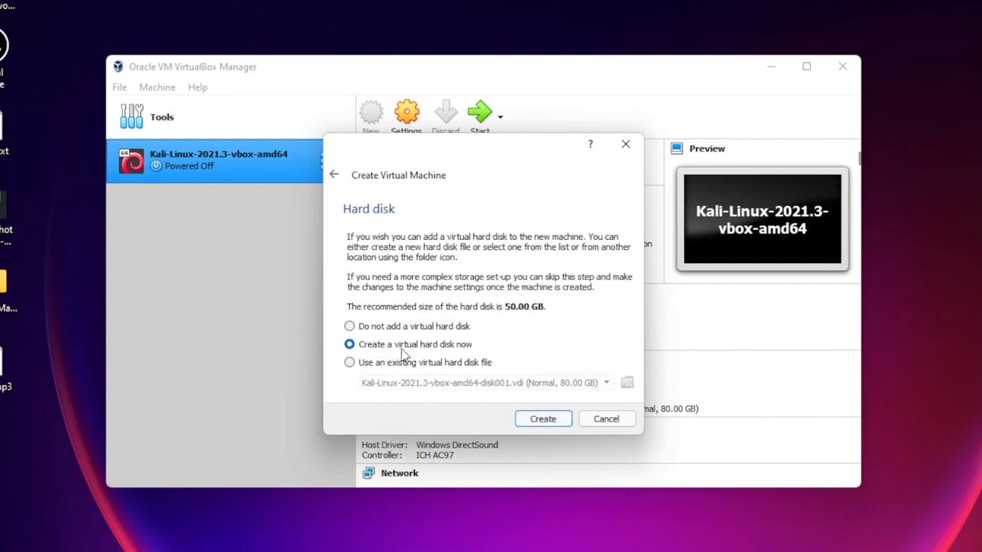
Create a dynamically allocated windows.vdi virtual disk of about 20.13 GB.
left_click(541, 419)
left_click(549, 446)
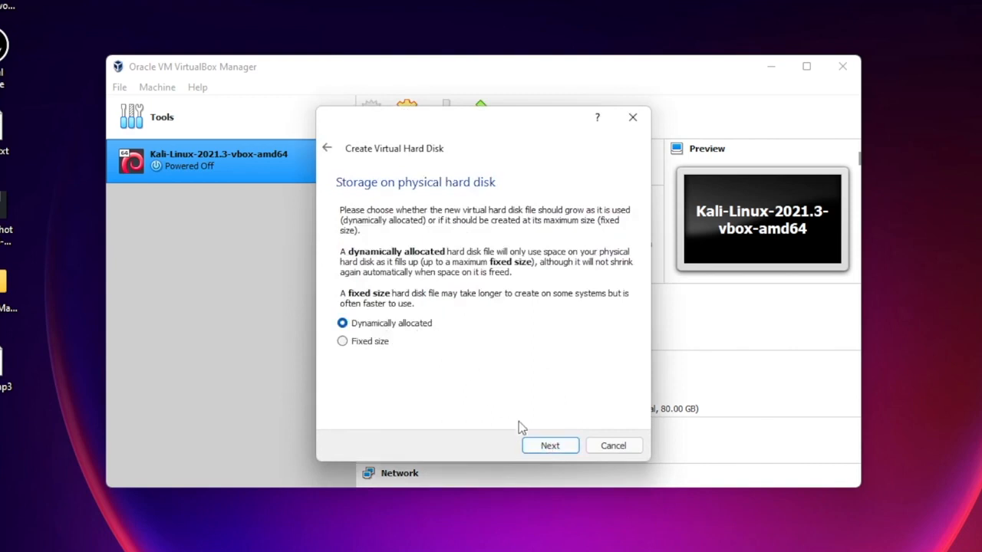
left_click(536, 447)
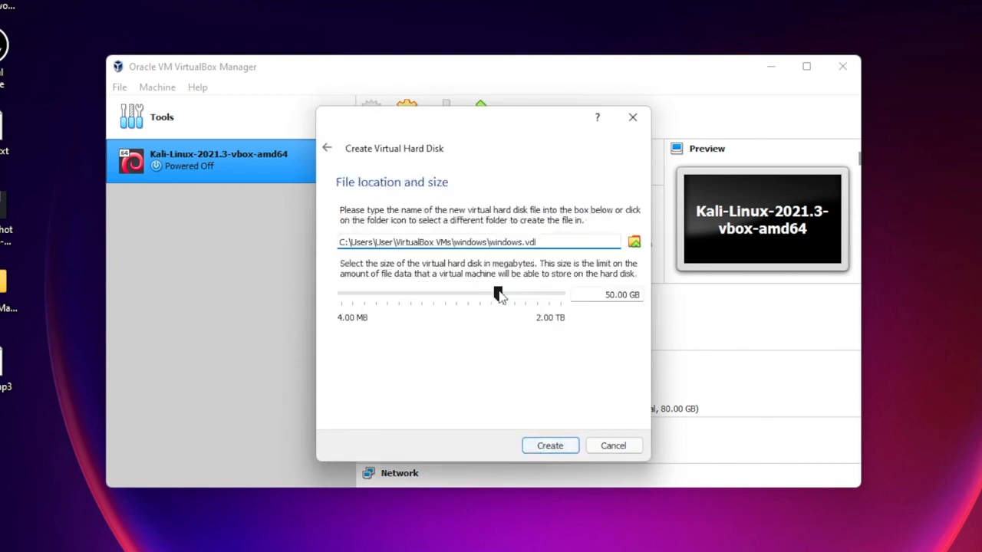
mouse_move(499, 296)
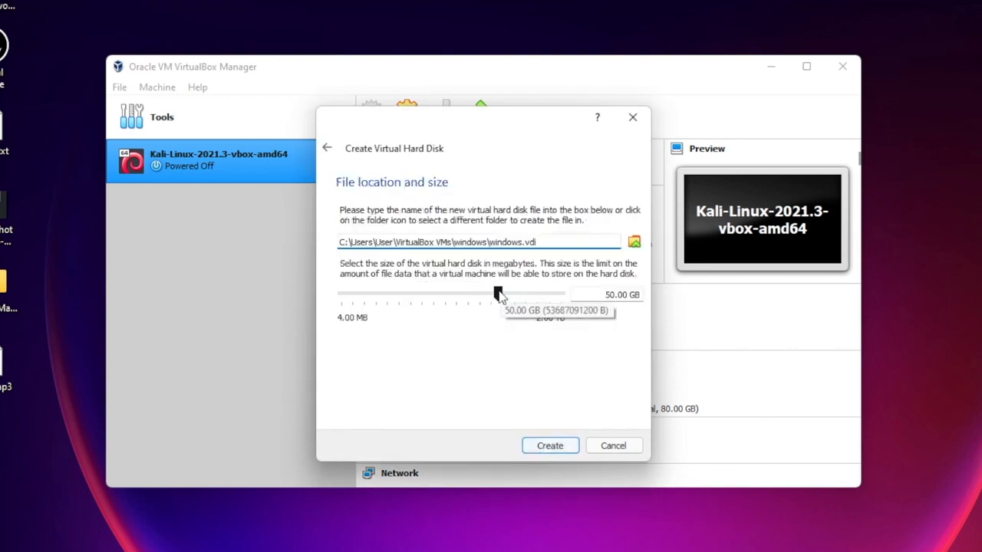
left_click_drag(499, 296, 483, 300)
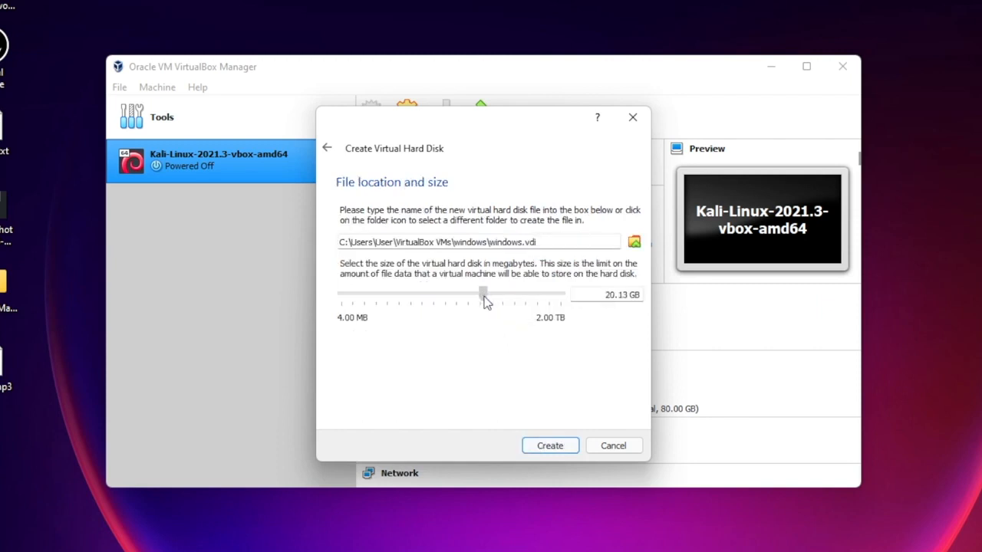
left_click(550, 446)
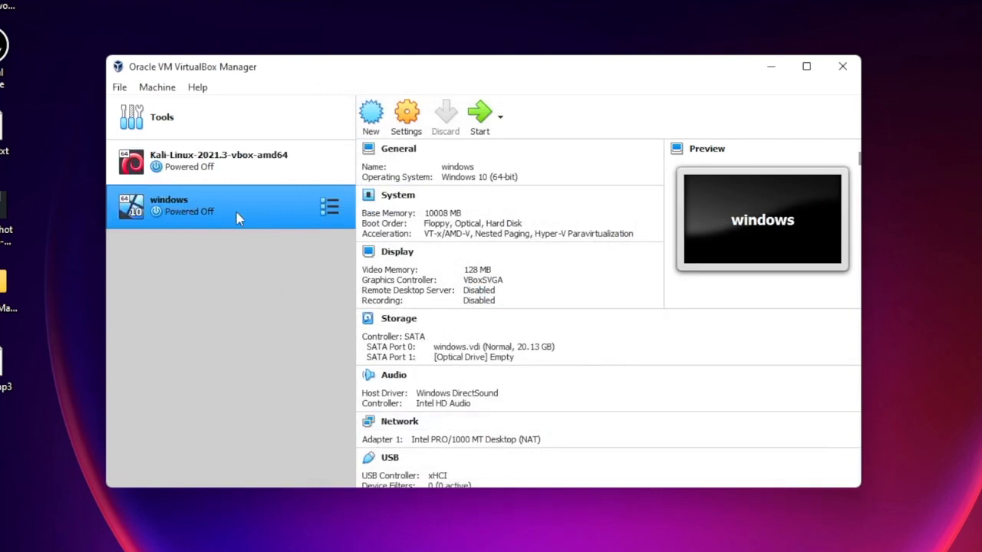
In the windows VM's settings, set Processor(s) to 5 and leave video memory at 128 MB.
left_click(406, 115)
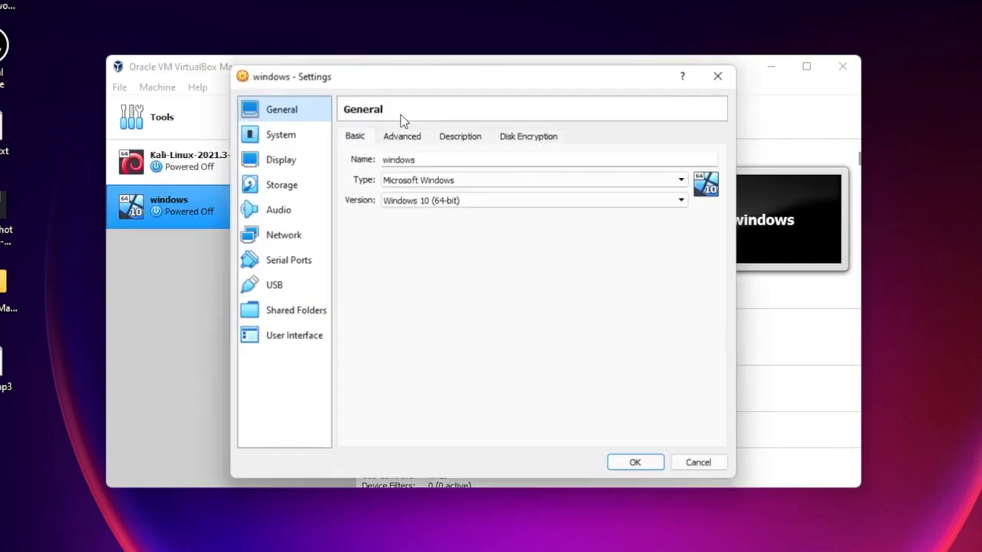
left_click(282, 141)
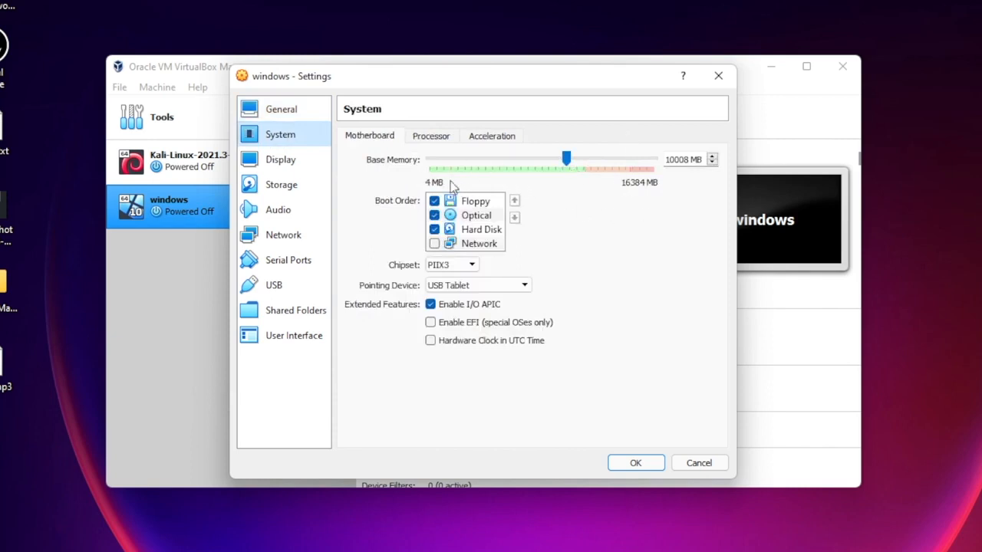
left_click(424, 138)
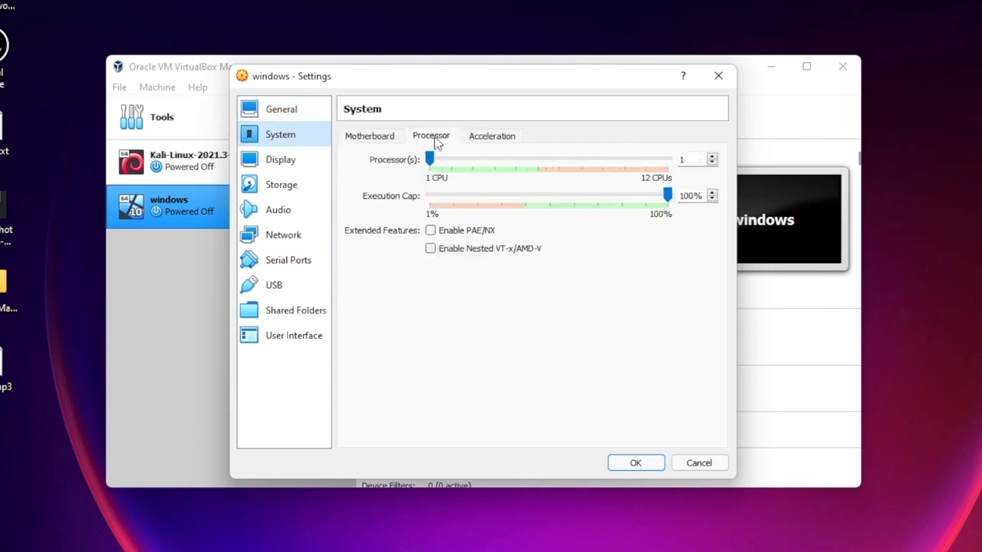
left_click(430, 158)
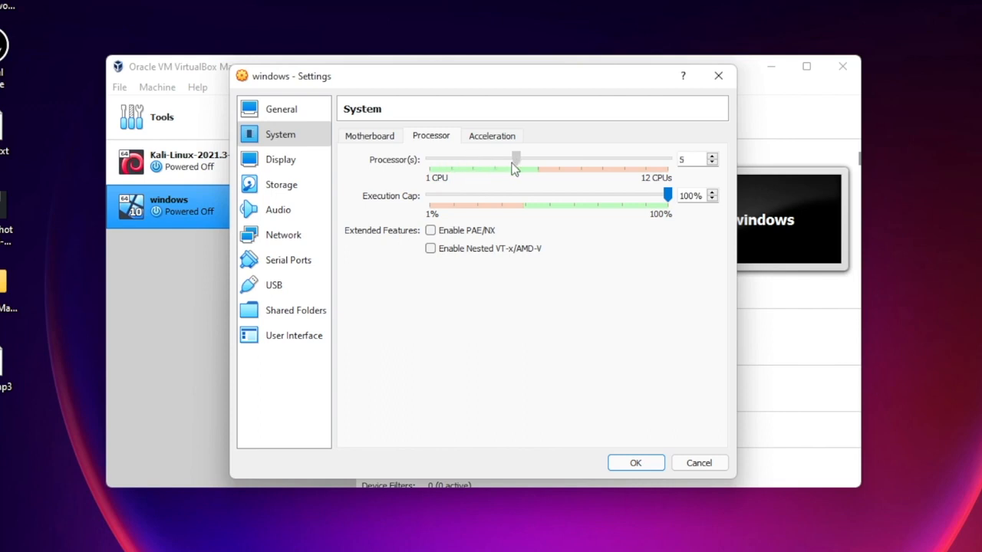
left_click_drag(514, 169, 517, 170)
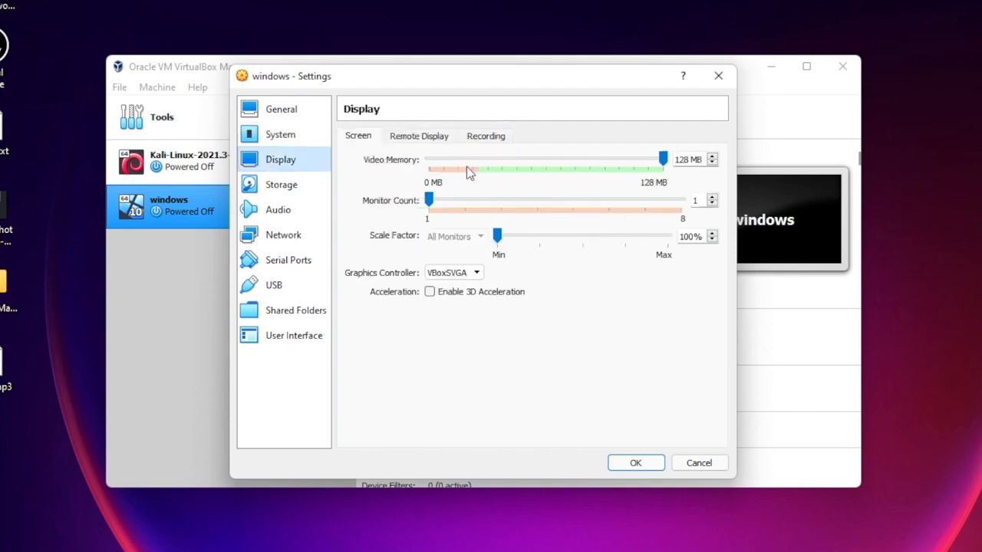
left_click_drag(661, 161, 689, 163)
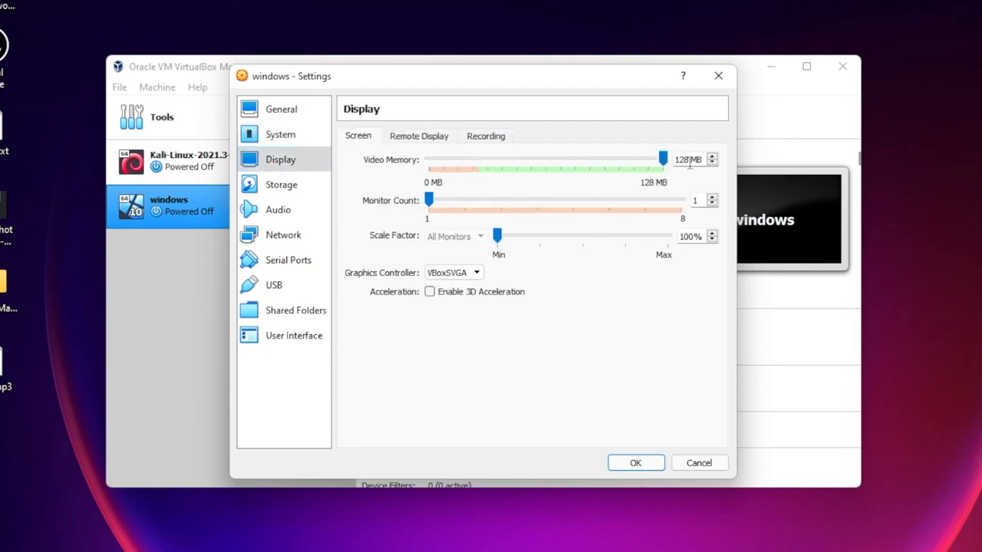
Load Downloads\Windows.iso into the windows VM's empty optical drive.
left_click(277, 188)
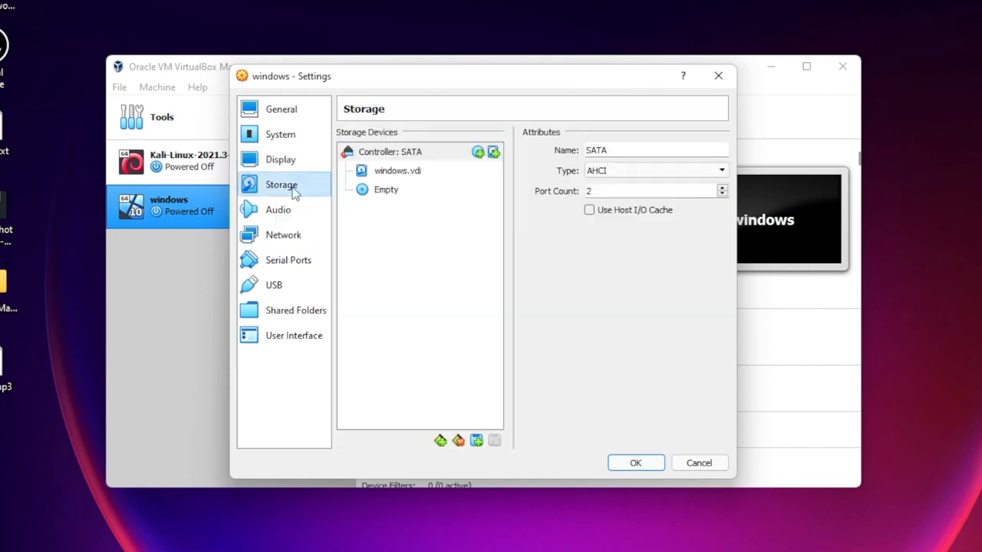
left_click(388, 192)
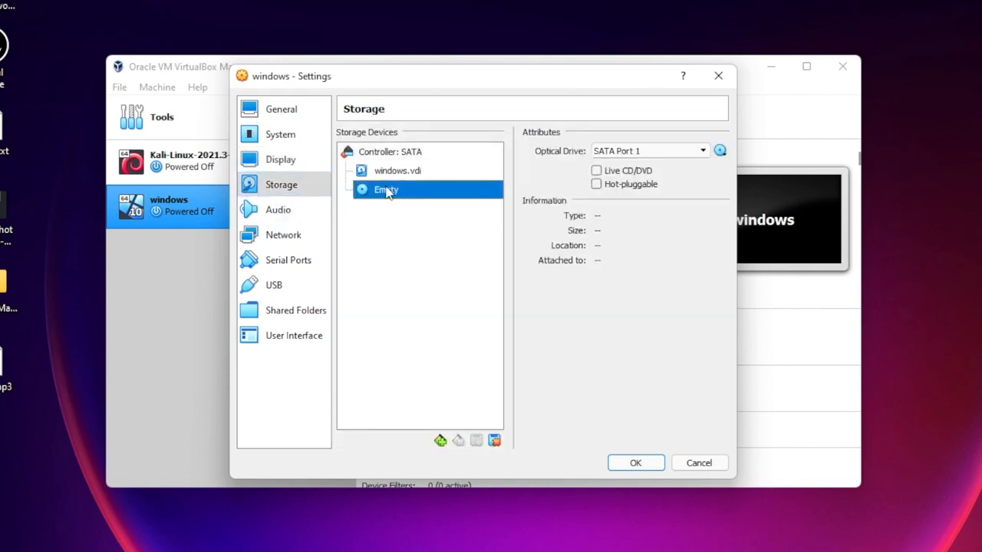
left_click(719, 151)
left_click(752, 185)
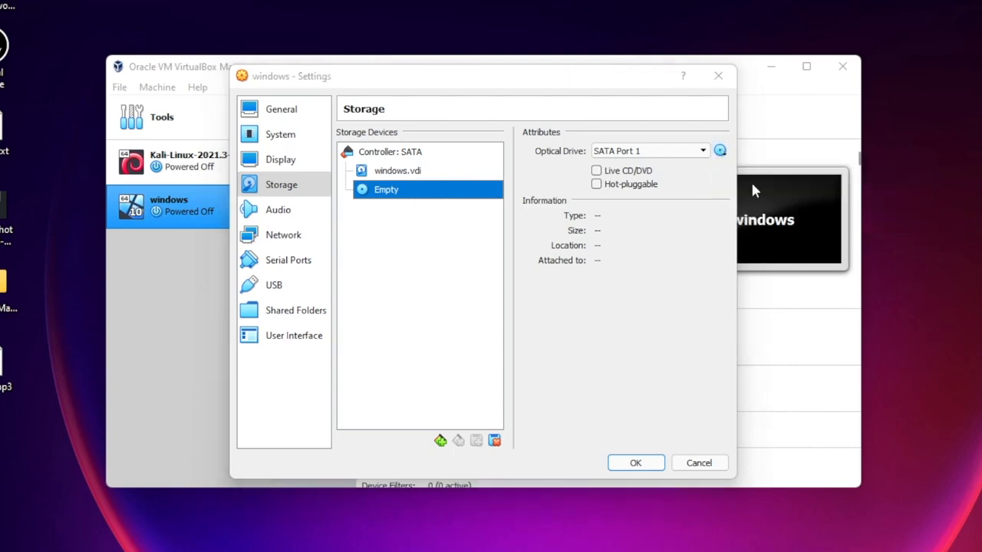
left_click(297, 246)
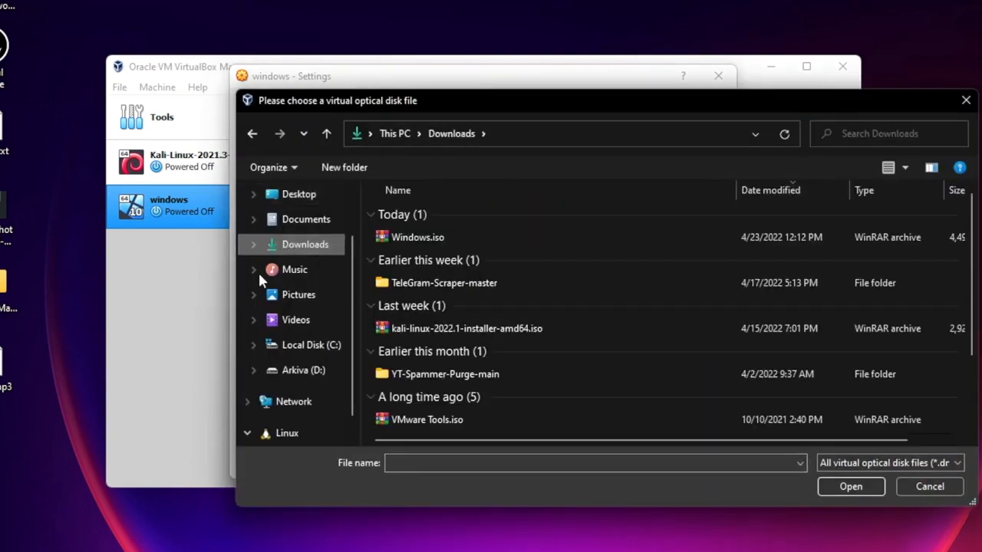
left_click(460, 239)
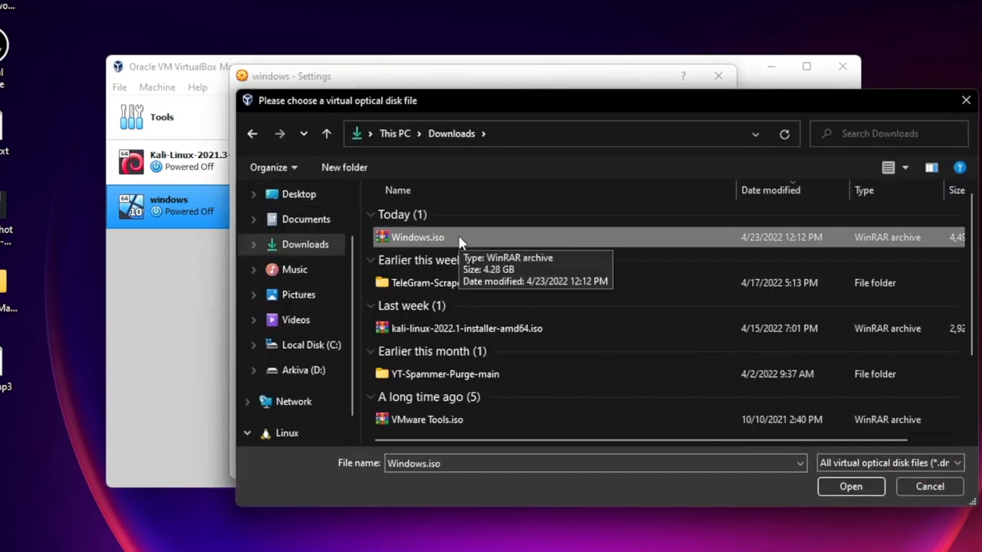
double_click(460, 239)
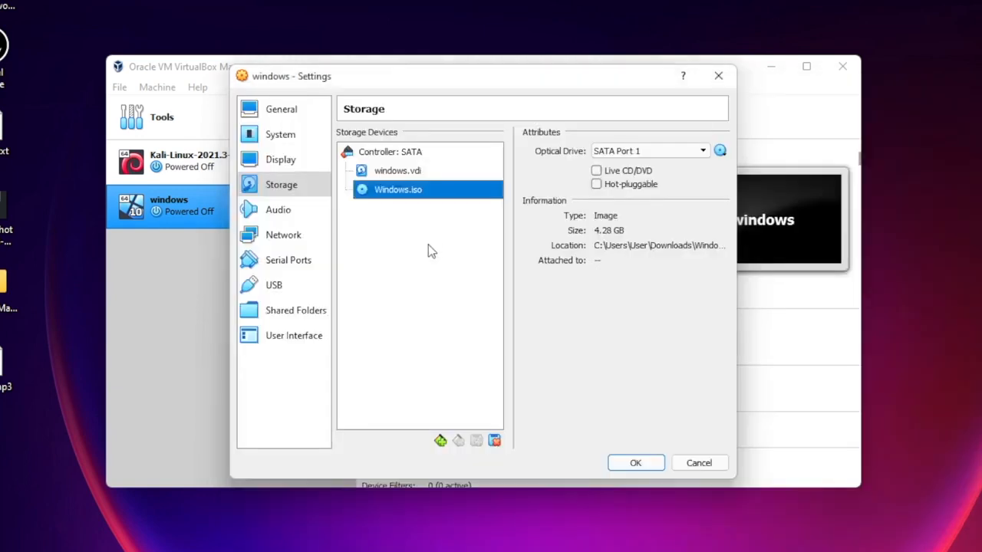
Look over the Serial Ports, USB and User Interface settings, then save with OK.
left_click(285, 263)
left_click(278, 284)
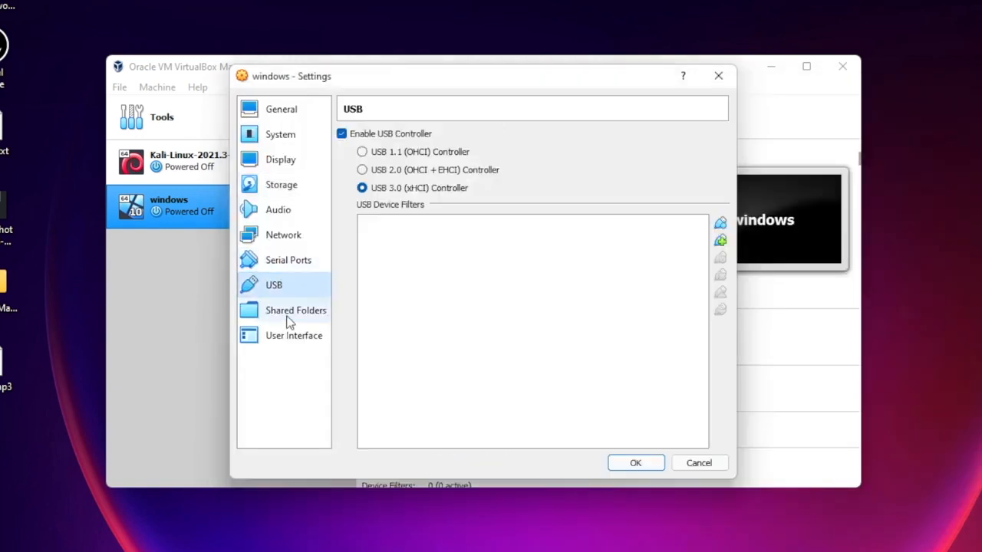
left_click(286, 337)
left_click(634, 463)
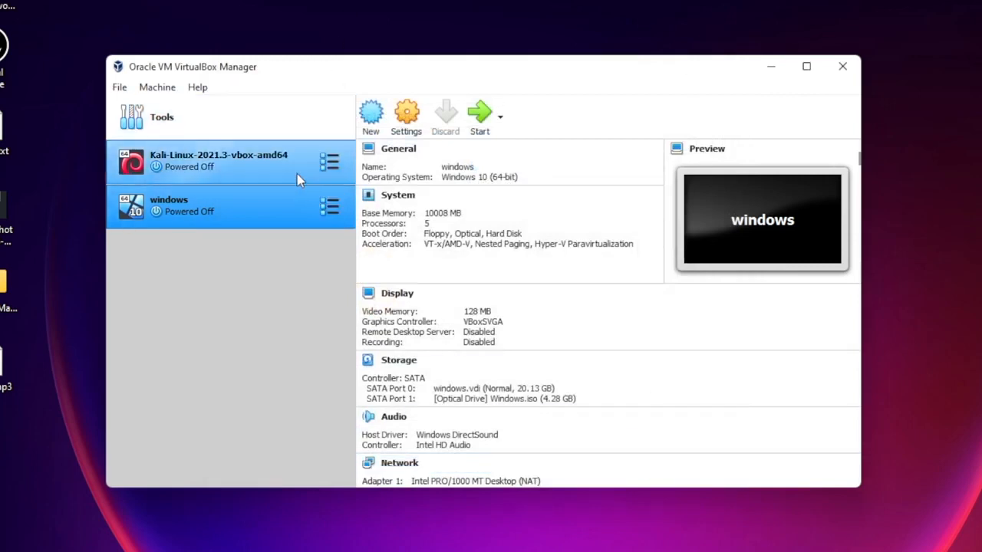
Boot the windows VM from Windows.iso and maximize its window.
left_click(480, 117)
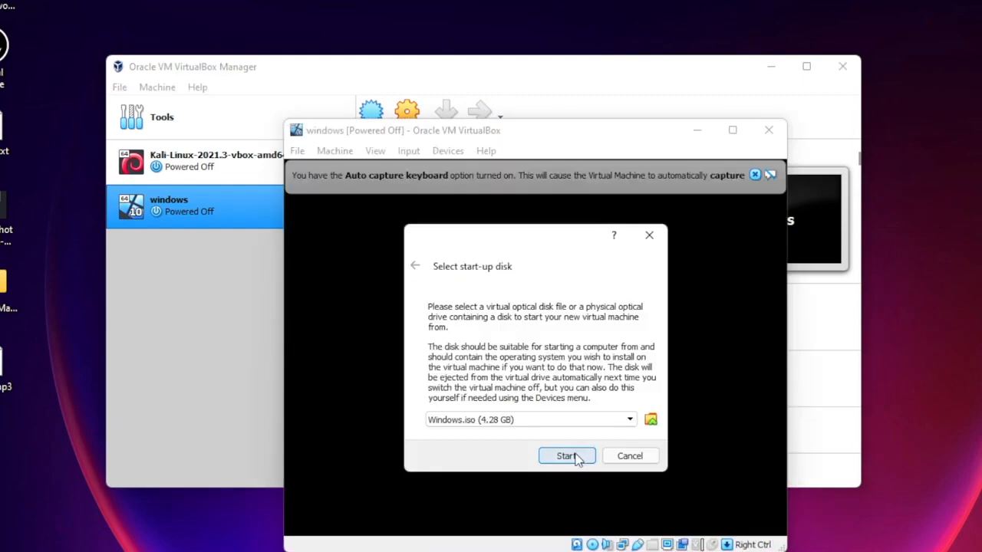
left_click(572, 457)
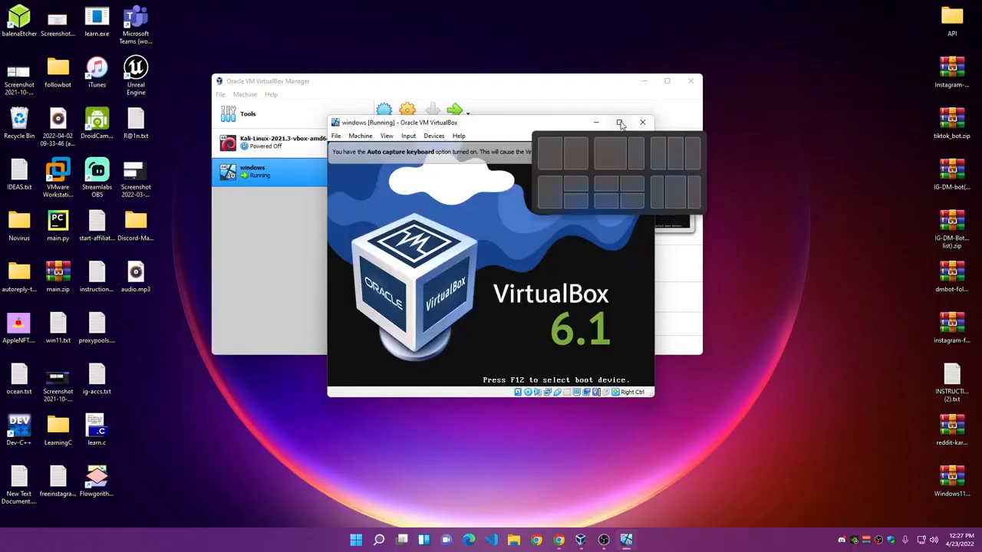
left_click(733, 130)
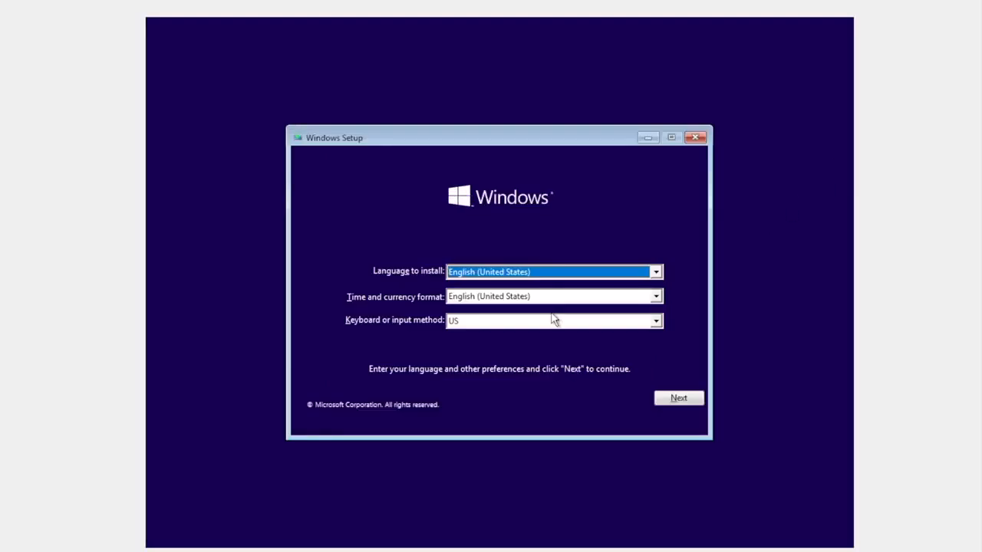
Start Windows Setup with default language settings, no product key, and Windows 10 Pro edition.
left_click(677, 399)
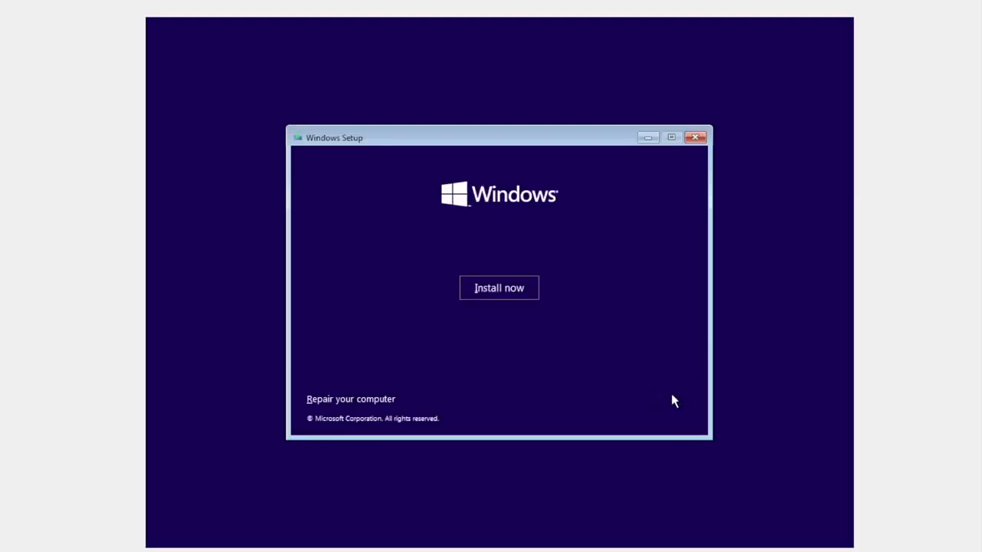
left_click(502, 289)
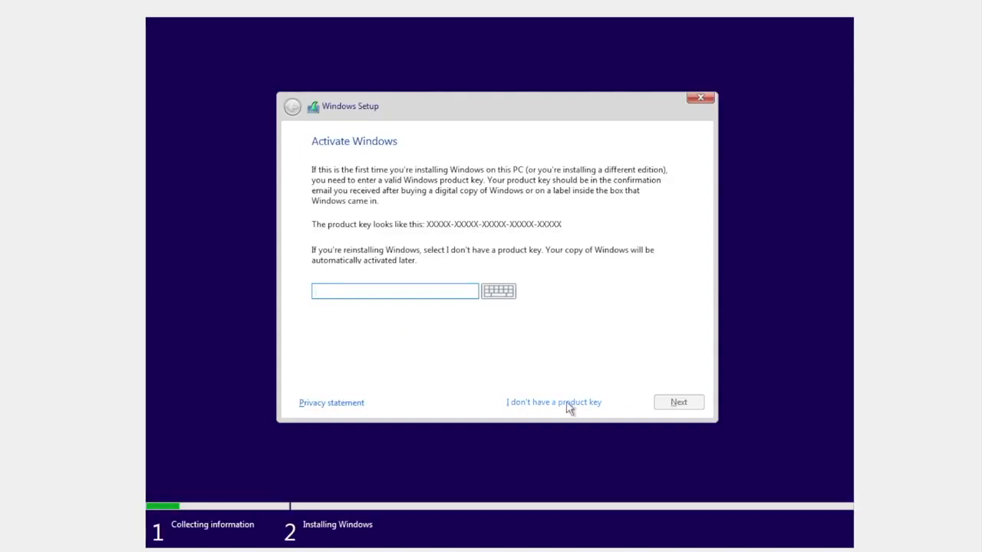
left_click(566, 403)
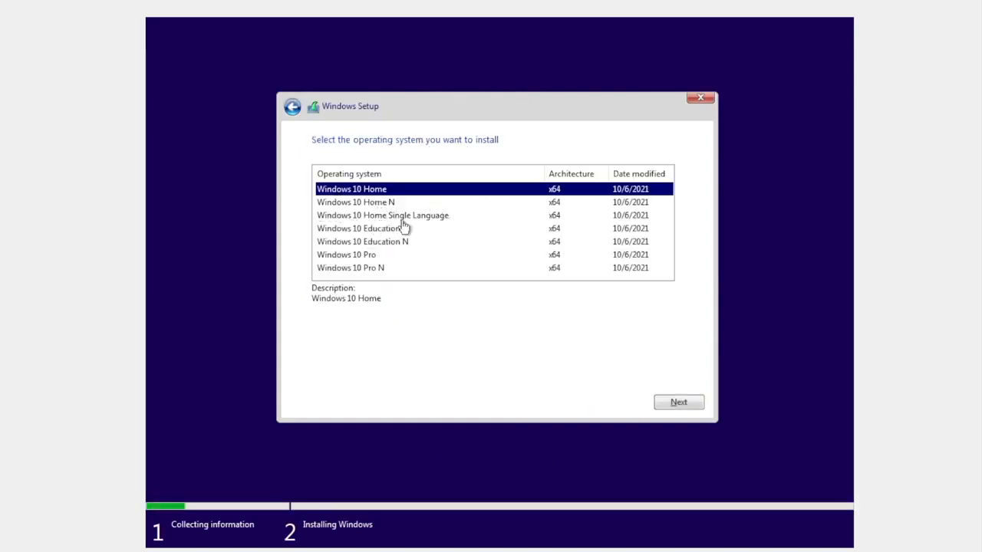
left_click(372, 258)
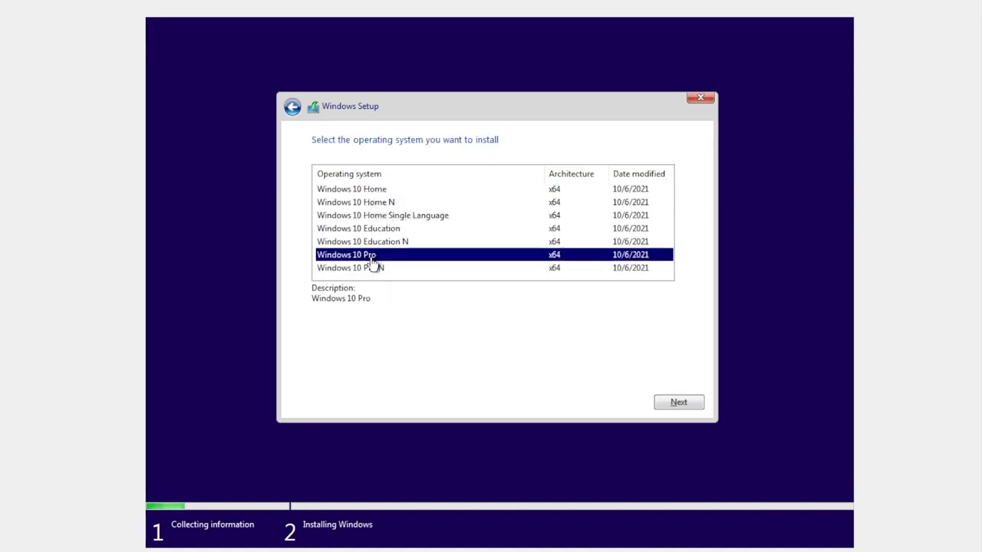
left_click(687, 402)
Accept the licence terms and custom-install Windows onto the unallocated Drive 0.
left_click(316, 370)
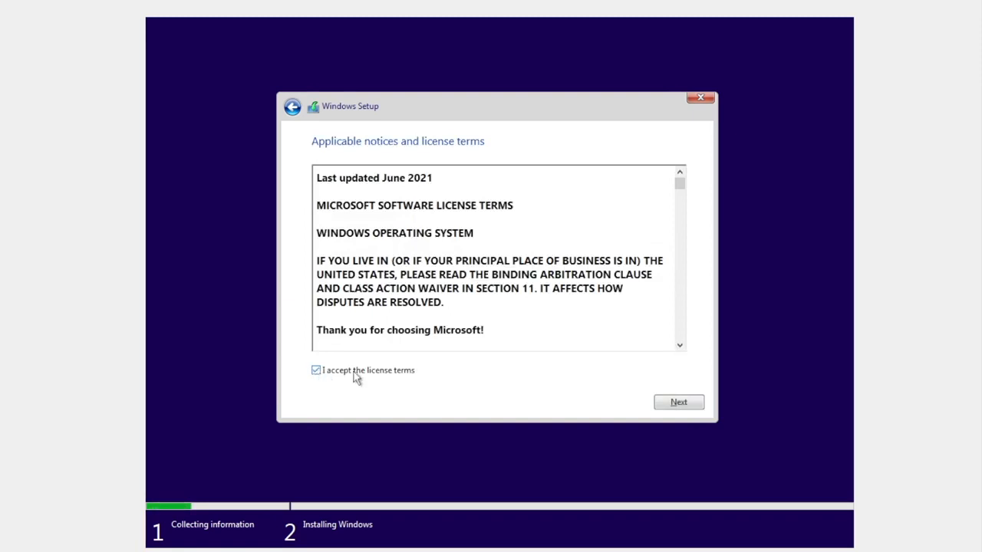
left_click(680, 409)
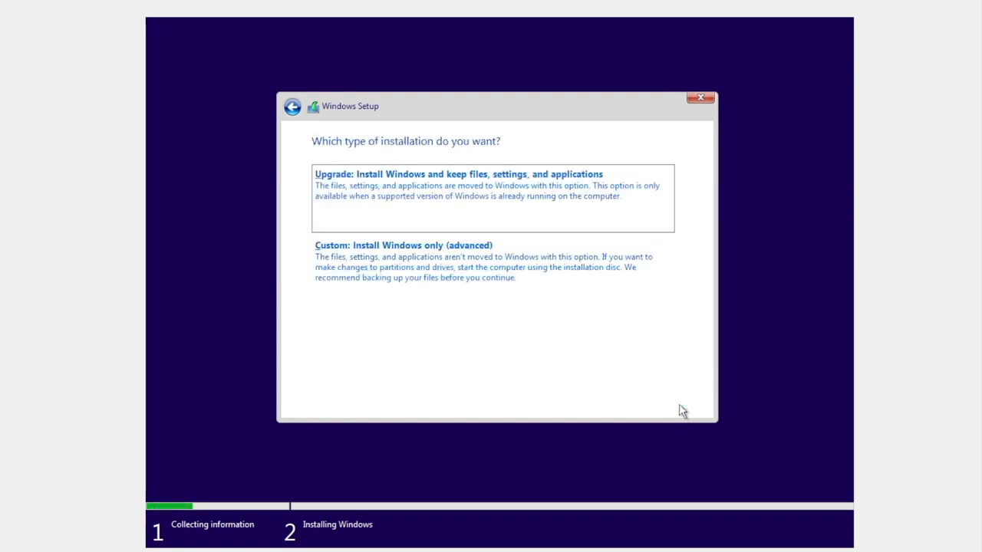
left_click(394, 281)
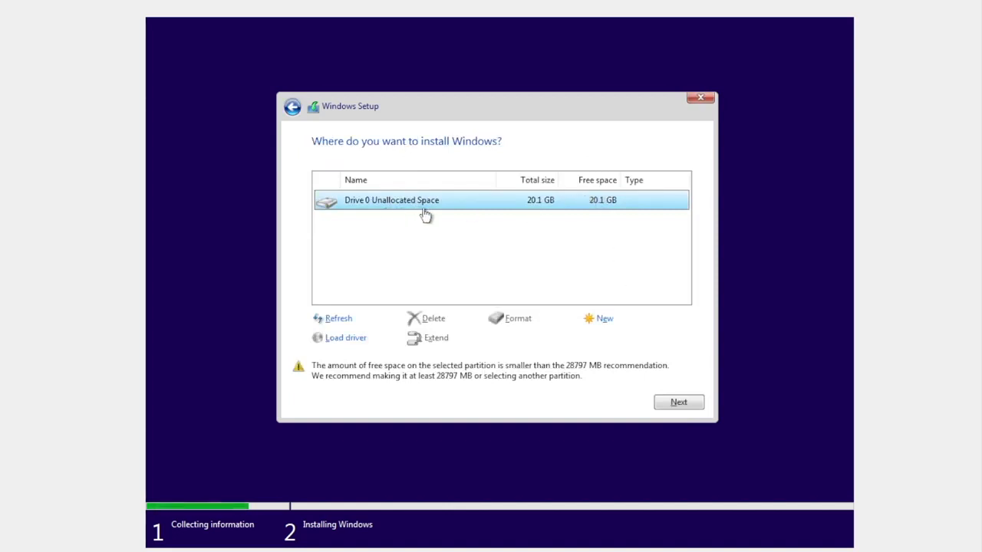
left_click(680, 403)
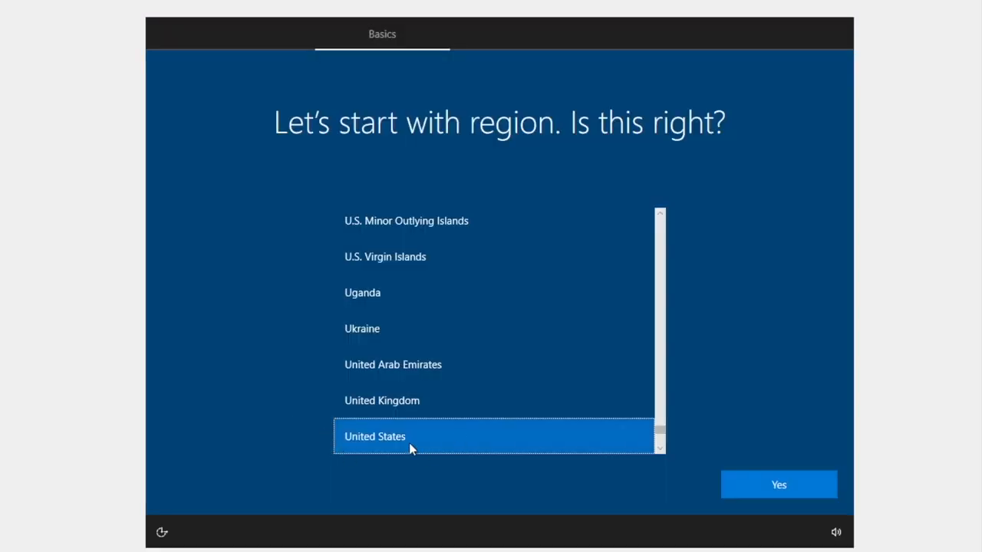
Confirm United States region and keyboard layout, skipping a second layout.
left_click(794, 489)
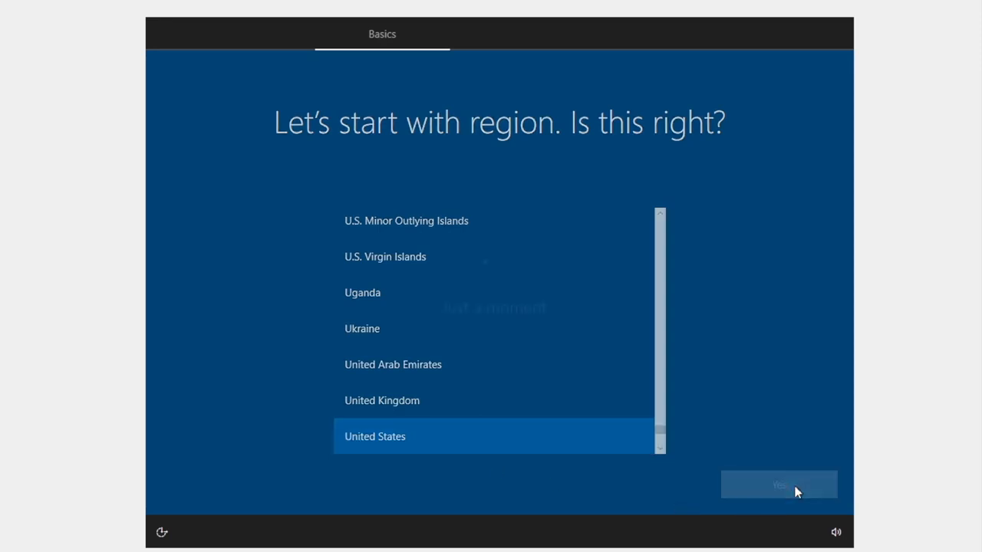
left_click(756, 479)
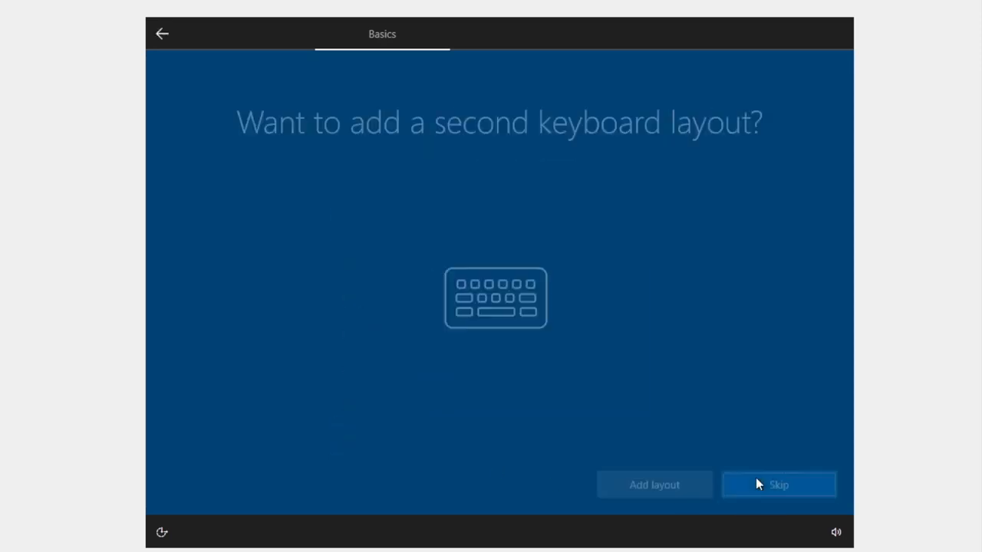
left_click(769, 488)
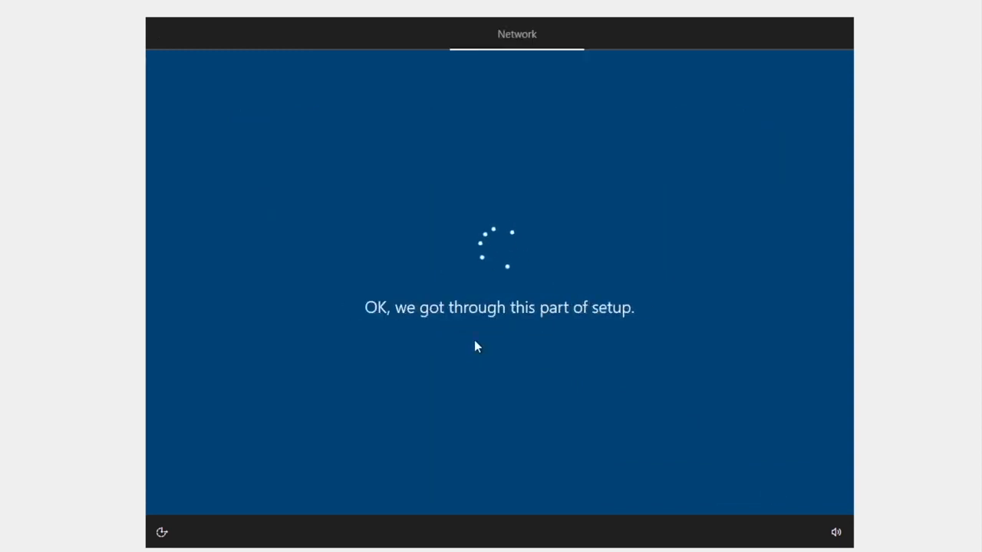
Set up the PC for personal use with an offline account and limited experience.
left_click(379, 235)
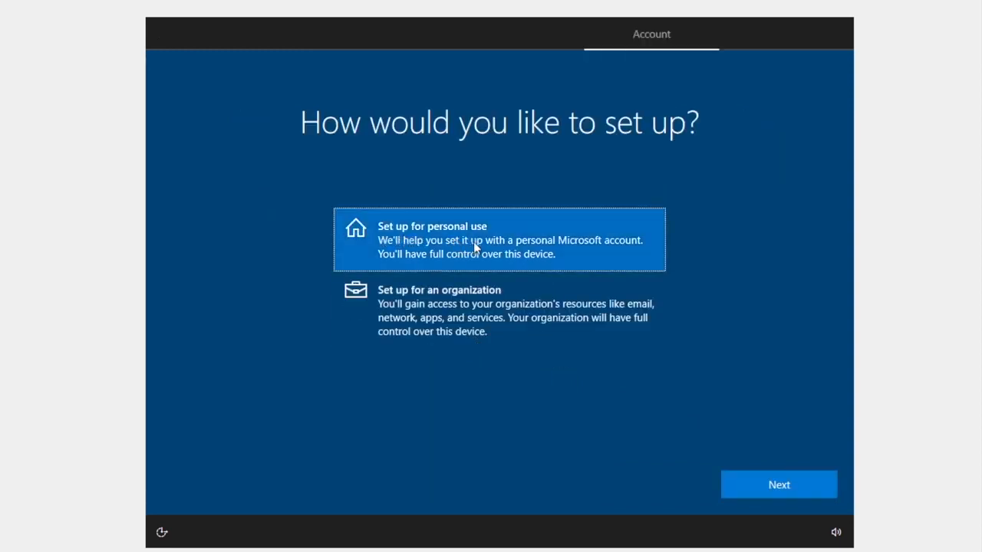
left_click(751, 478)
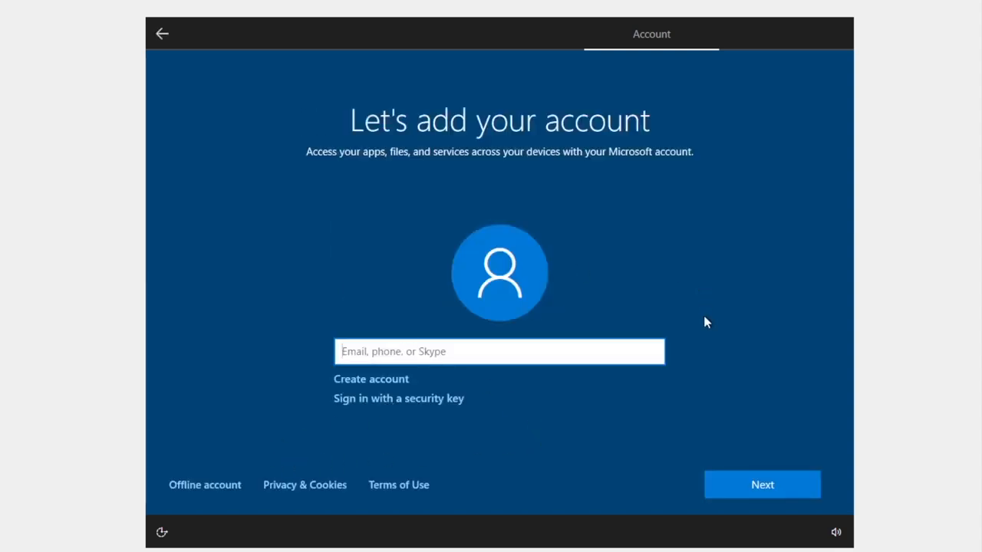
left_click(212, 489)
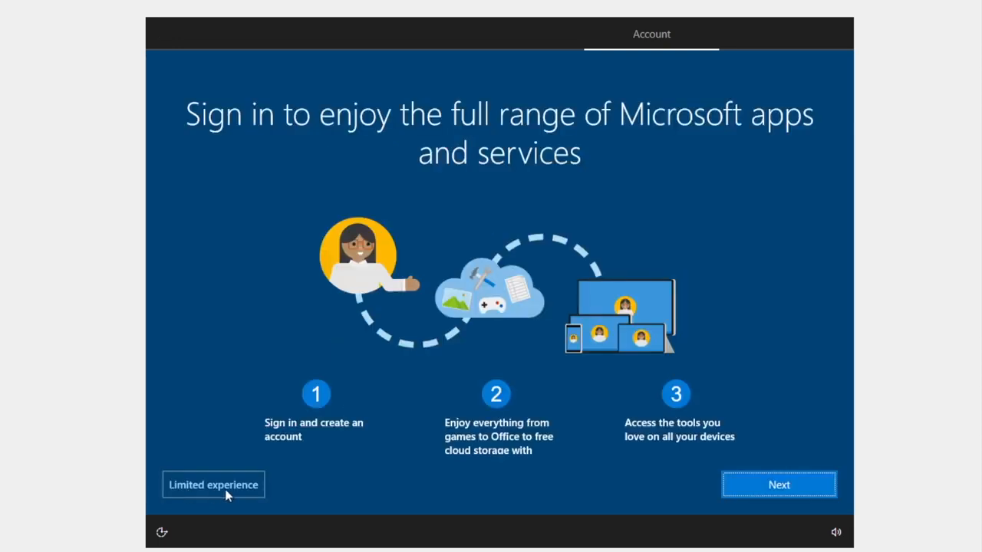
left_click(227, 493)
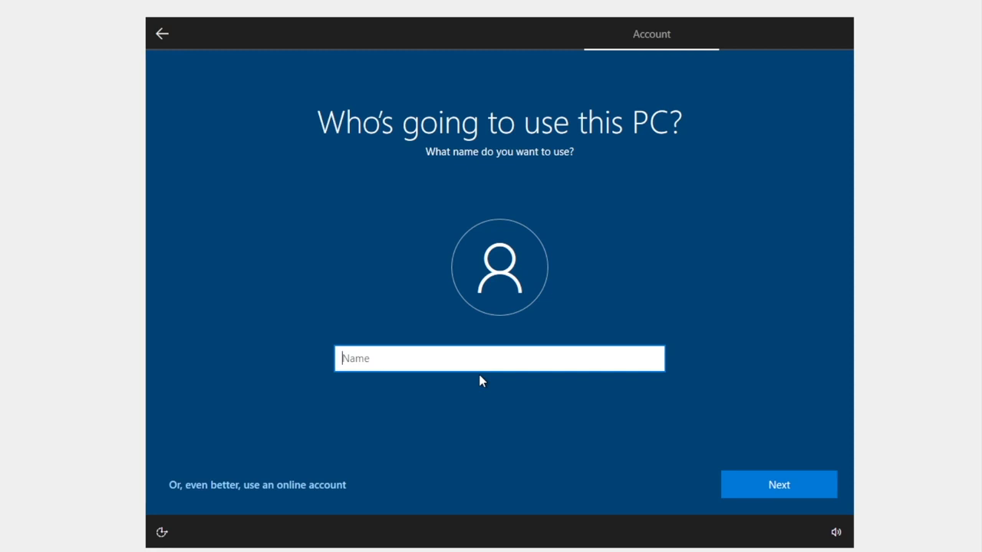
Enter the local account name, then type and confirm the account password.
type("rock")
left_click(787, 482)
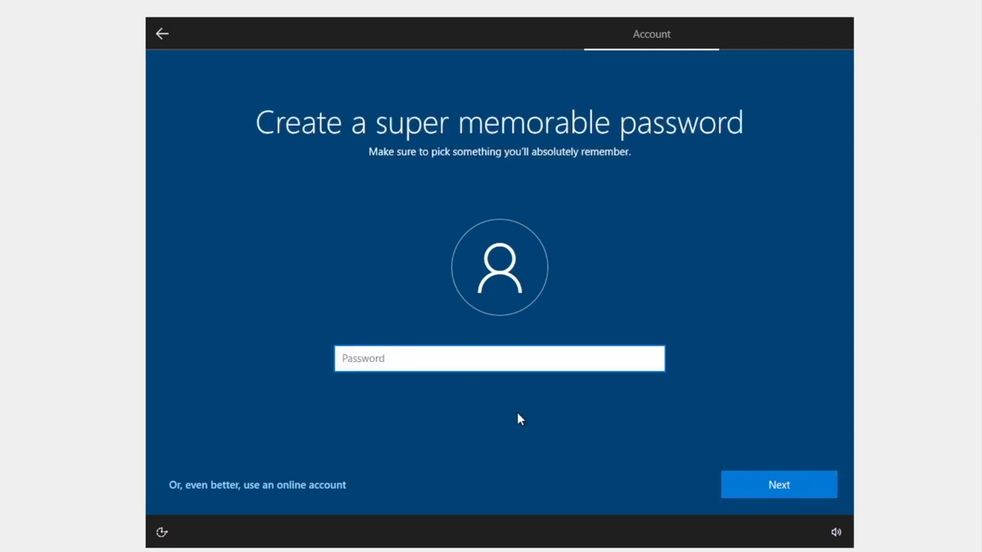
type("1234")
left_click(761, 475)
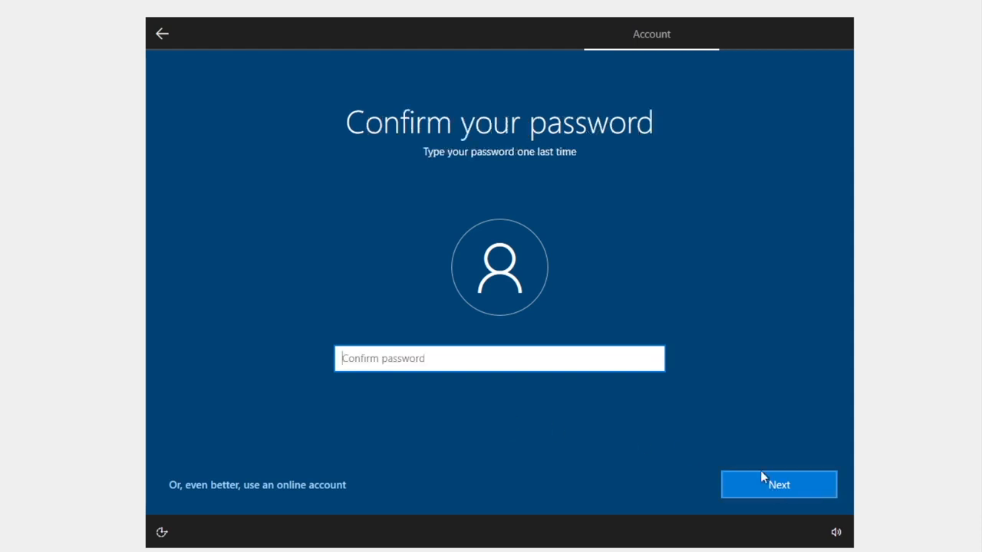
type("1234")
left_click(758, 486)
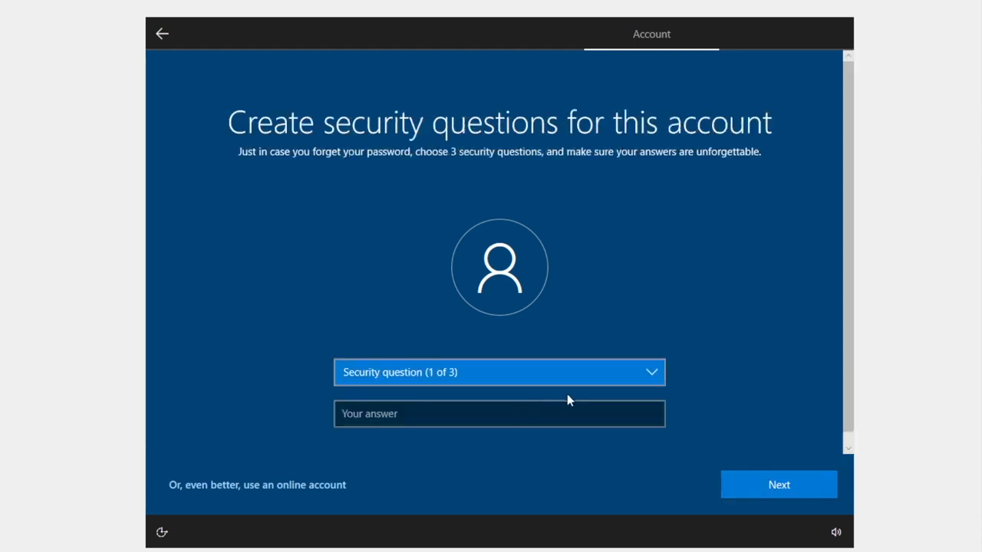
Answer security questions for first pet's name, city of birth and childhood nickname.
left_click(568, 376)
left_click(416, 387)
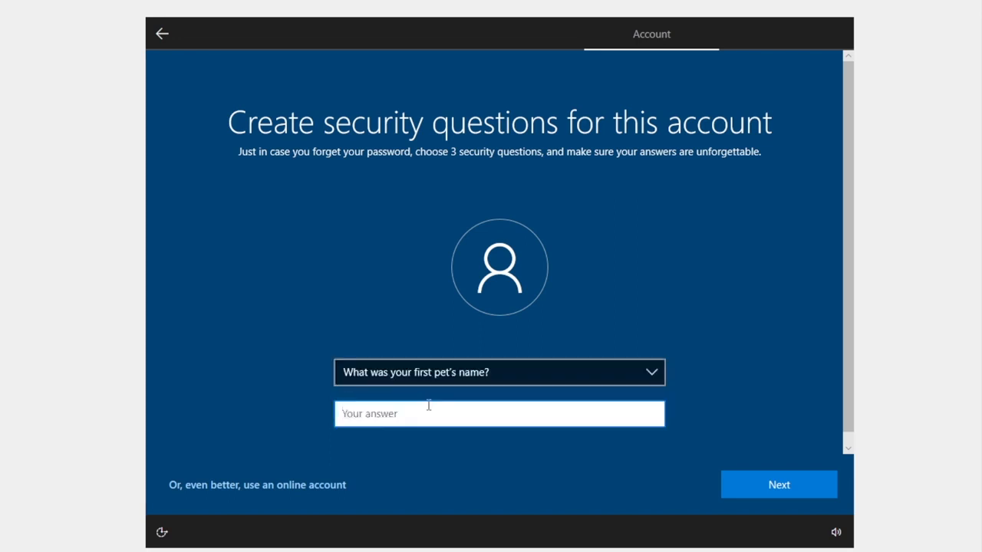
type("kiki")
key("Return")
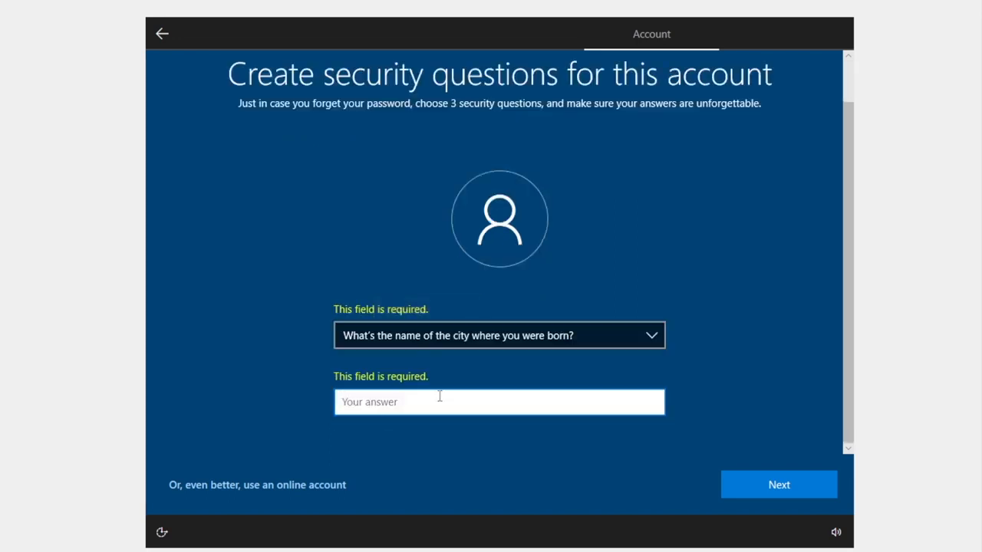
type("l9ondon")
left_click(779, 485)
left_click(499, 361)
left_click(451, 387)
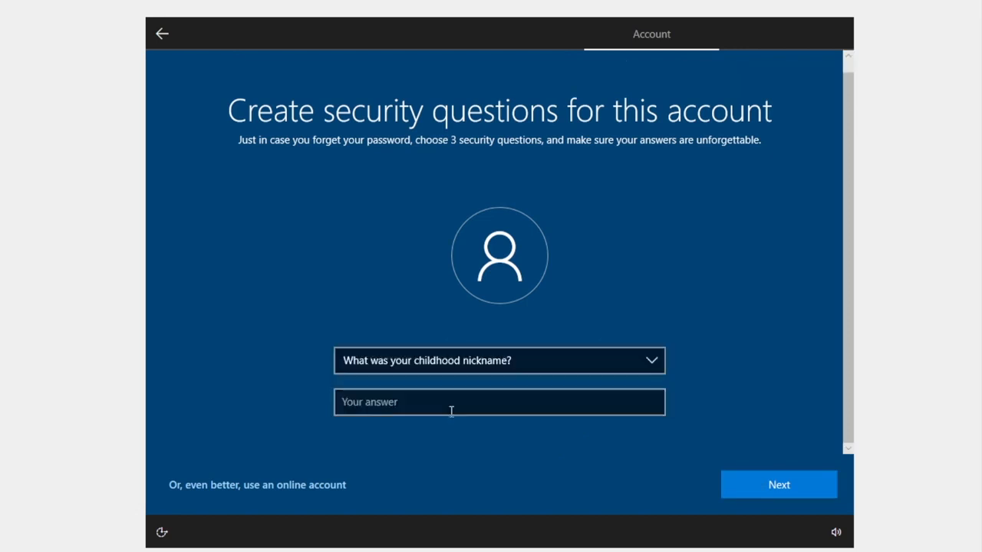
left_click(452, 410)
left_click(791, 485)
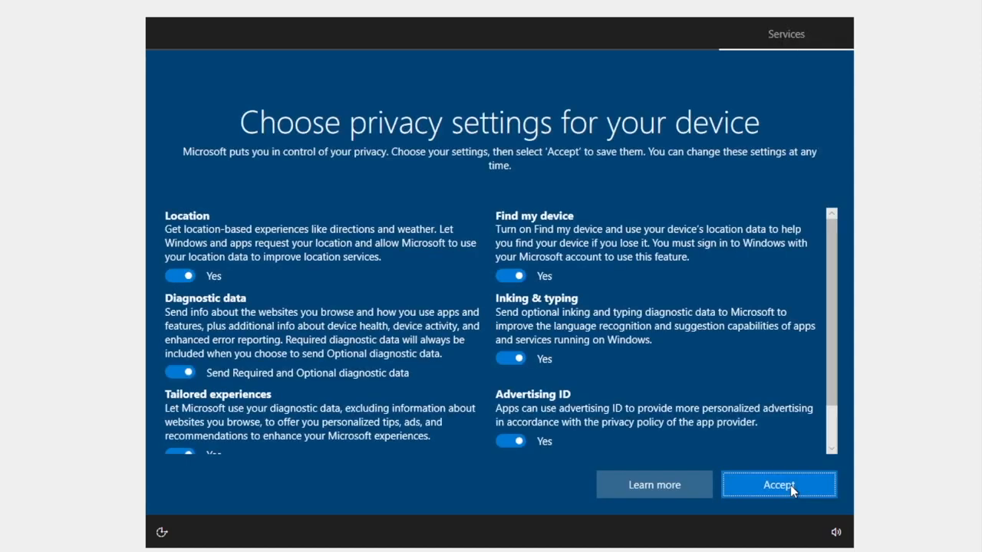
Accept the default privacy settings and skip the customization and Cortana pages.
scroll(553, 368, "down", 2)
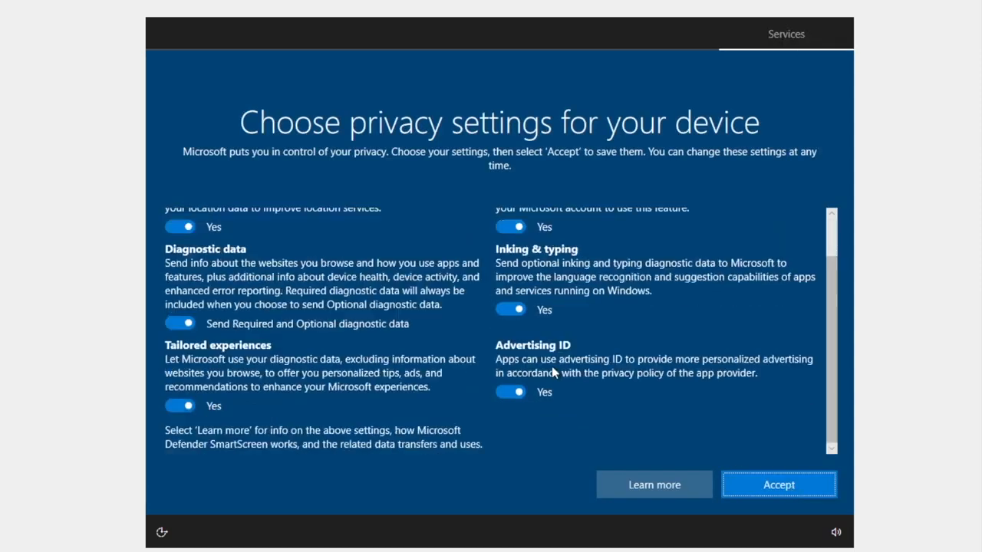
left_click(790, 489)
left_click(677, 485)
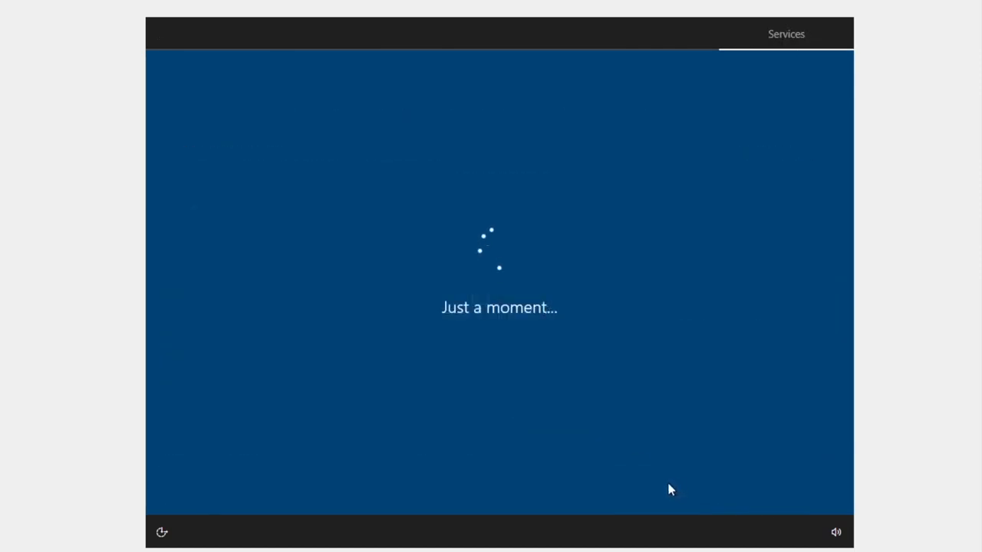
left_click(783, 489)
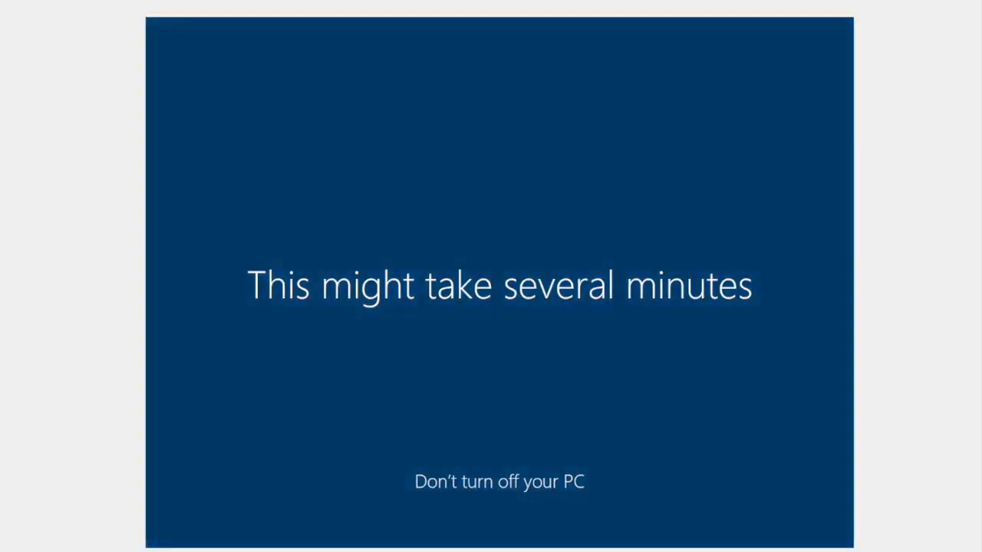
key("ctrl+q")
key("Escape")
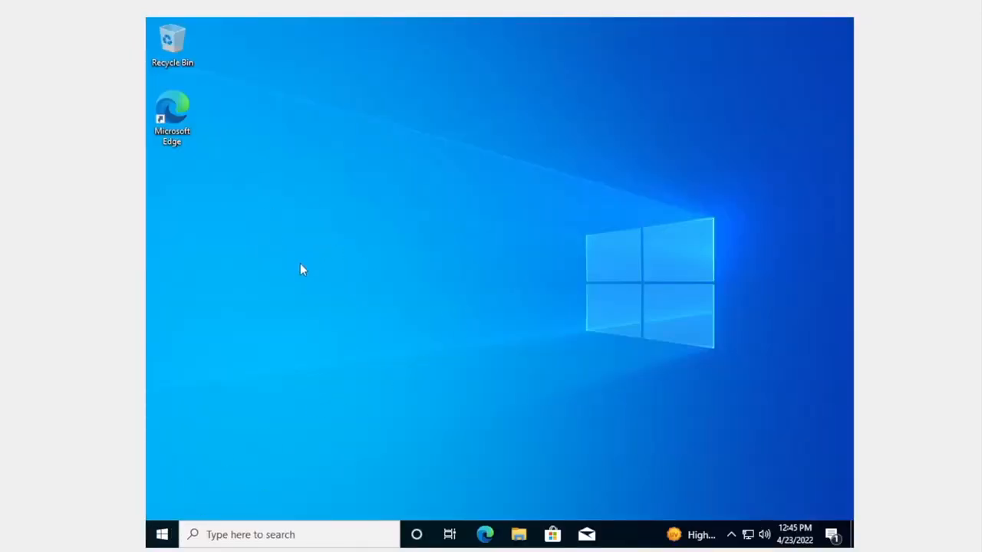
Restore the VM window and snap it to the right half of the host screen.
left_click(162, 533)
scroll(302, 320, "down", 3)
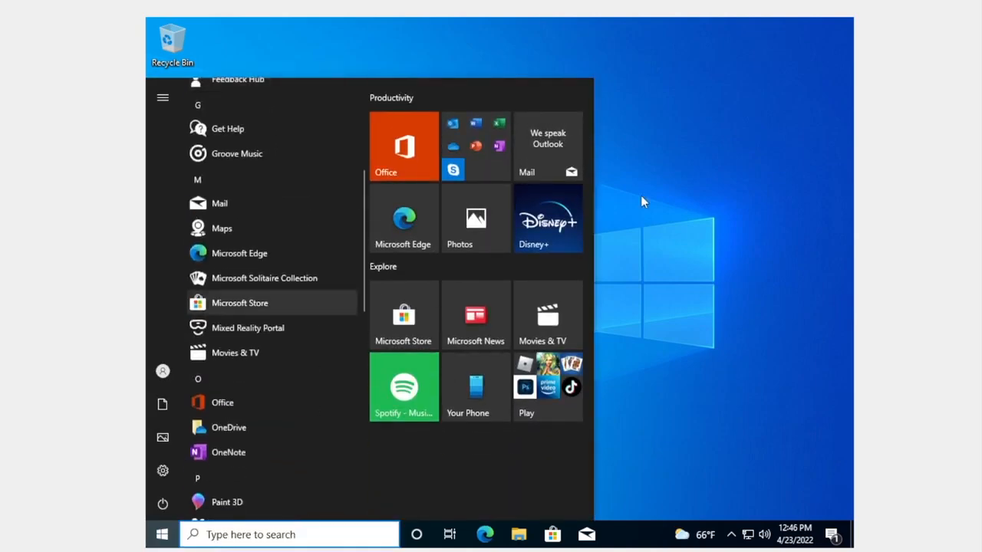
left_click(945, 5)
left_click_drag(271, 8, 730, 76)
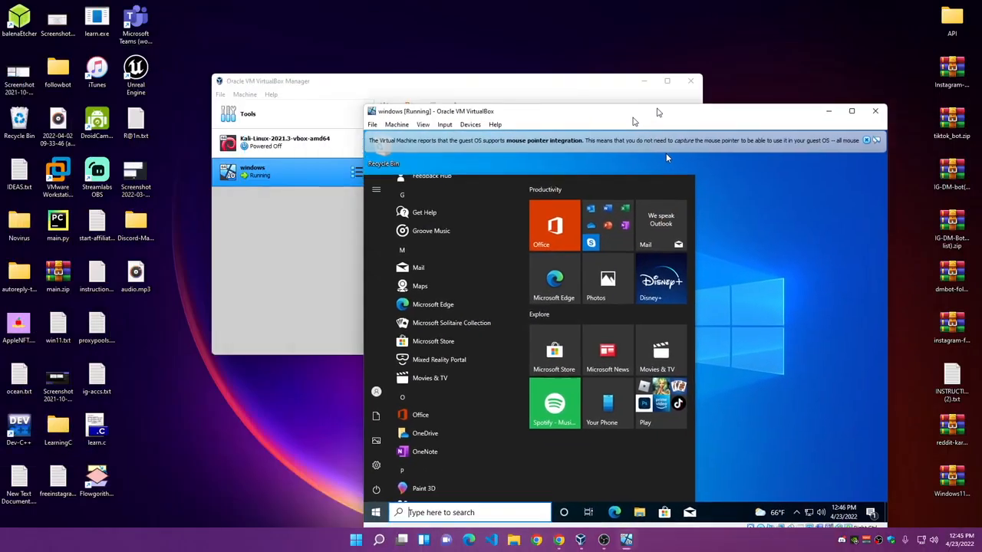
left_click(376, 86)
left_click_drag(635, 81, 659, 89)
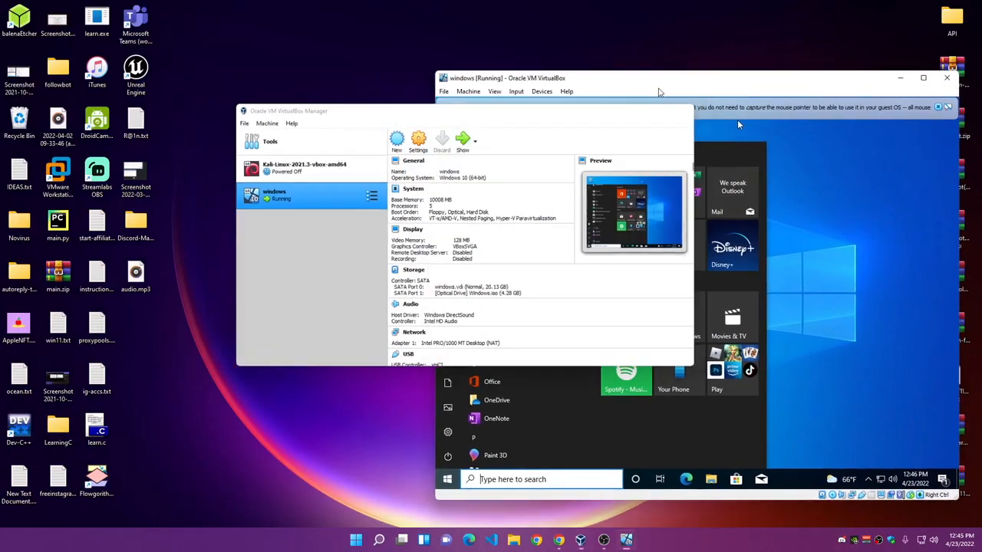
left_click(737, 119)
left_click(938, 106)
left_click(863, 101)
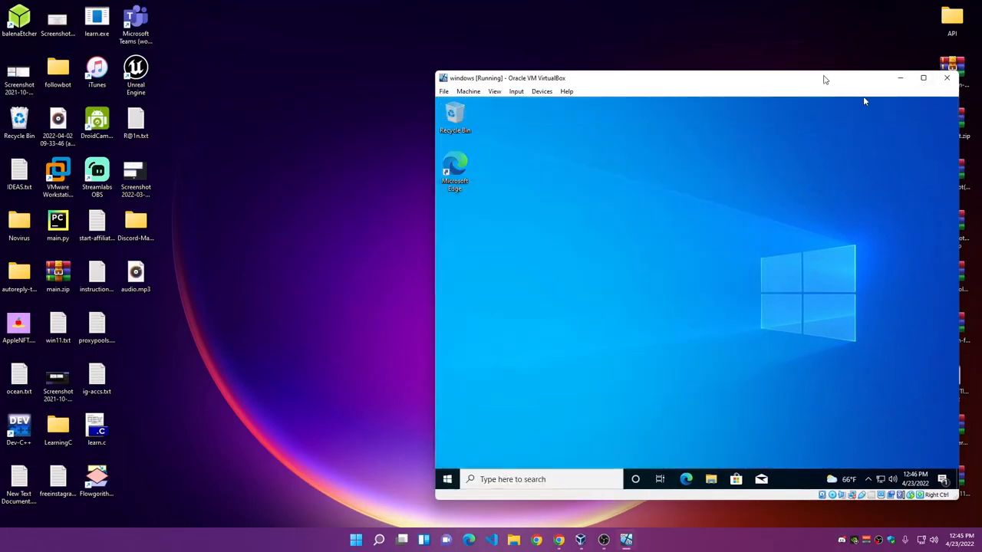
left_click_drag(825, 80, 981, 48)
left_click(462, 437)
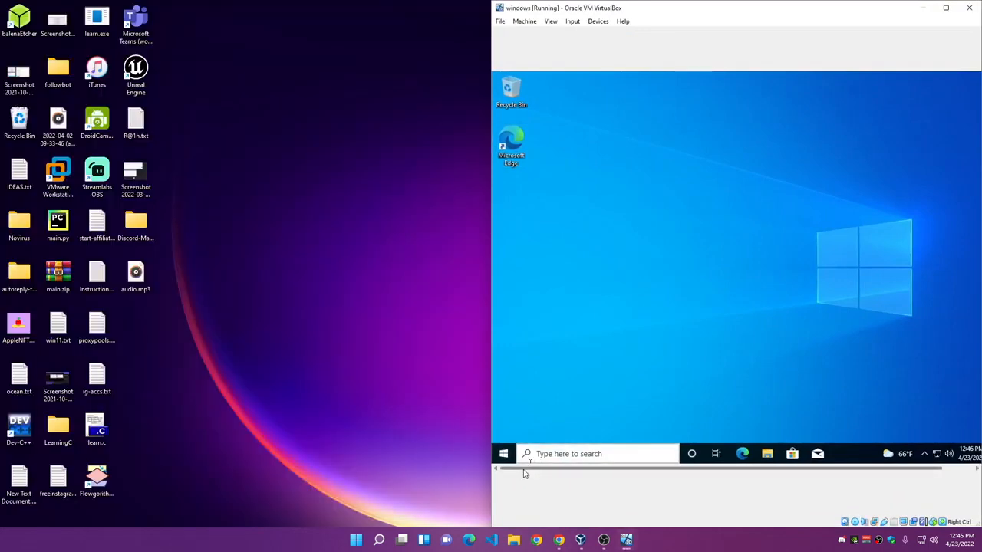
Minimize VirtualBox Manager and open File Explorer inside the Windows 10 guest.
left_click(581, 540)
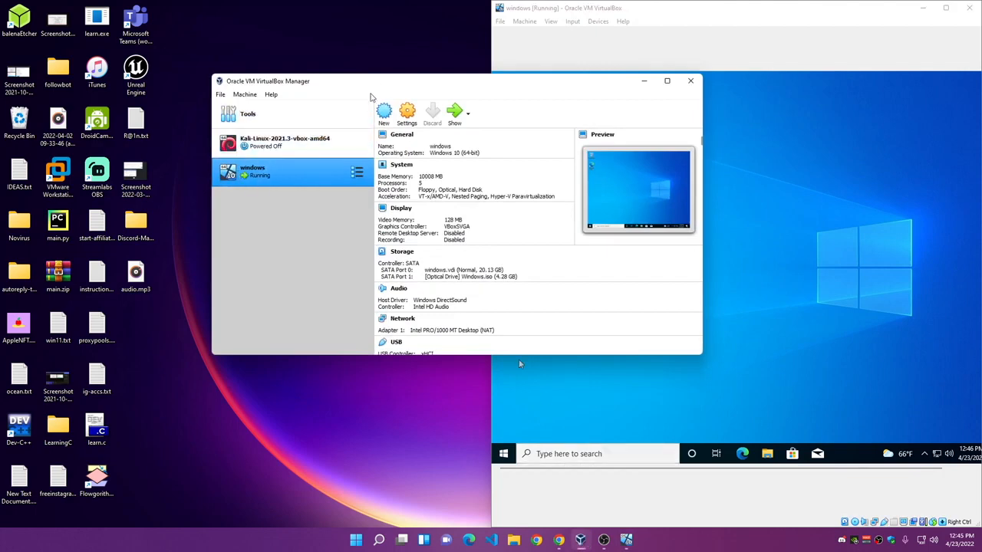
left_click_drag(381, 80, 334, 85)
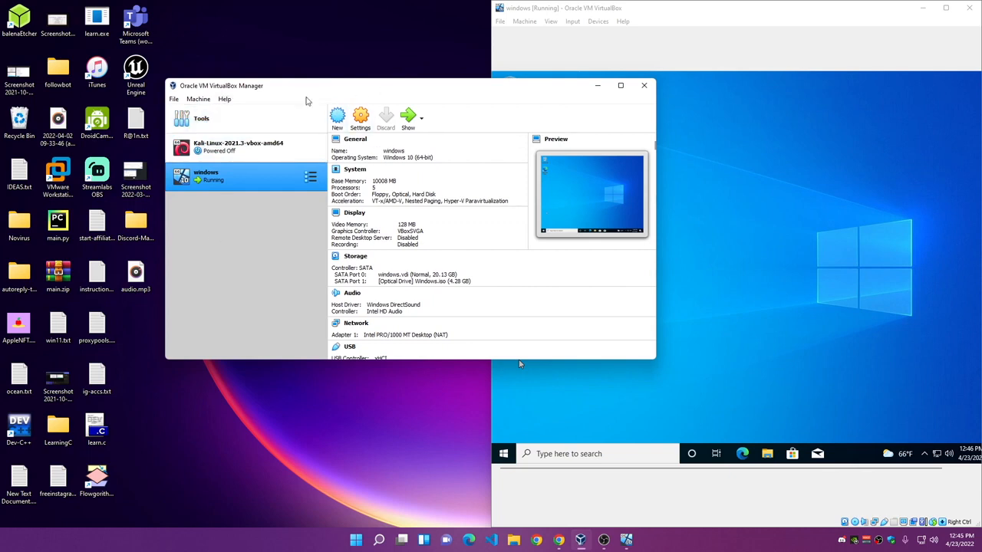
left_click(595, 87)
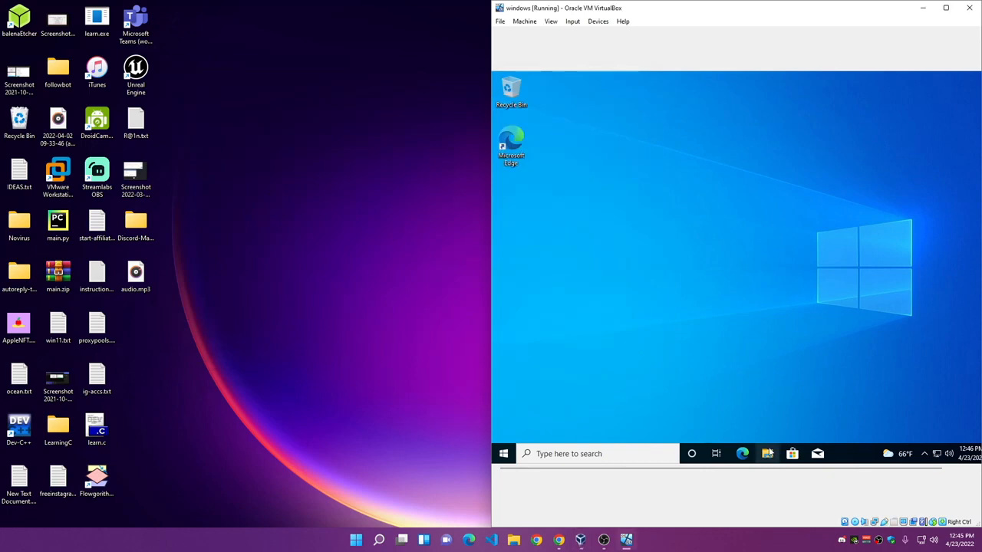
left_click(768, 454)
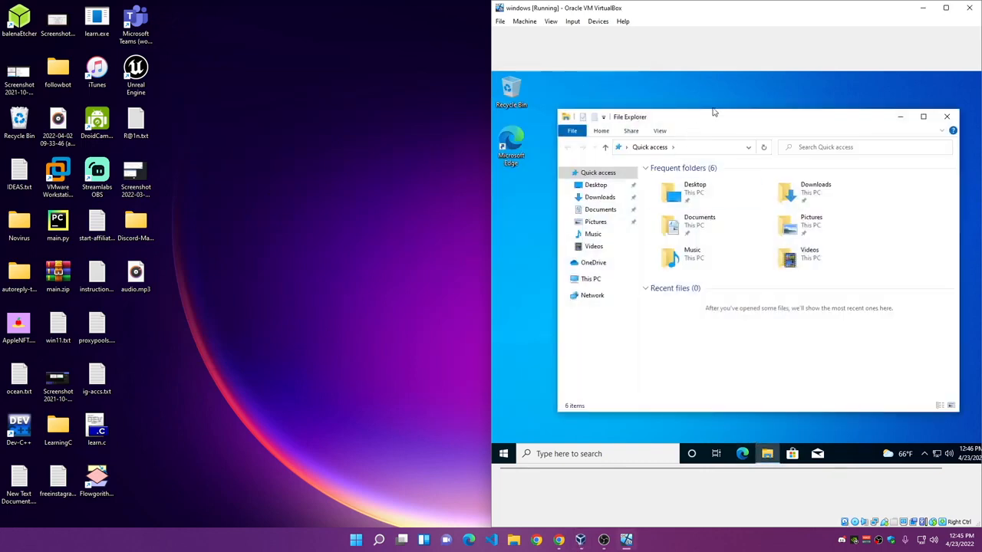
left_click_drag(712, 119, 690, 118)
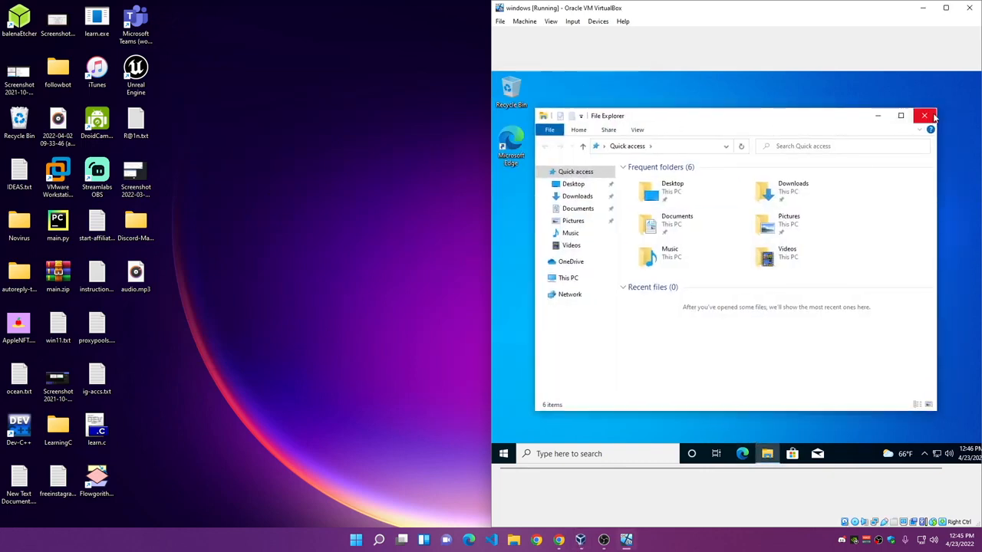